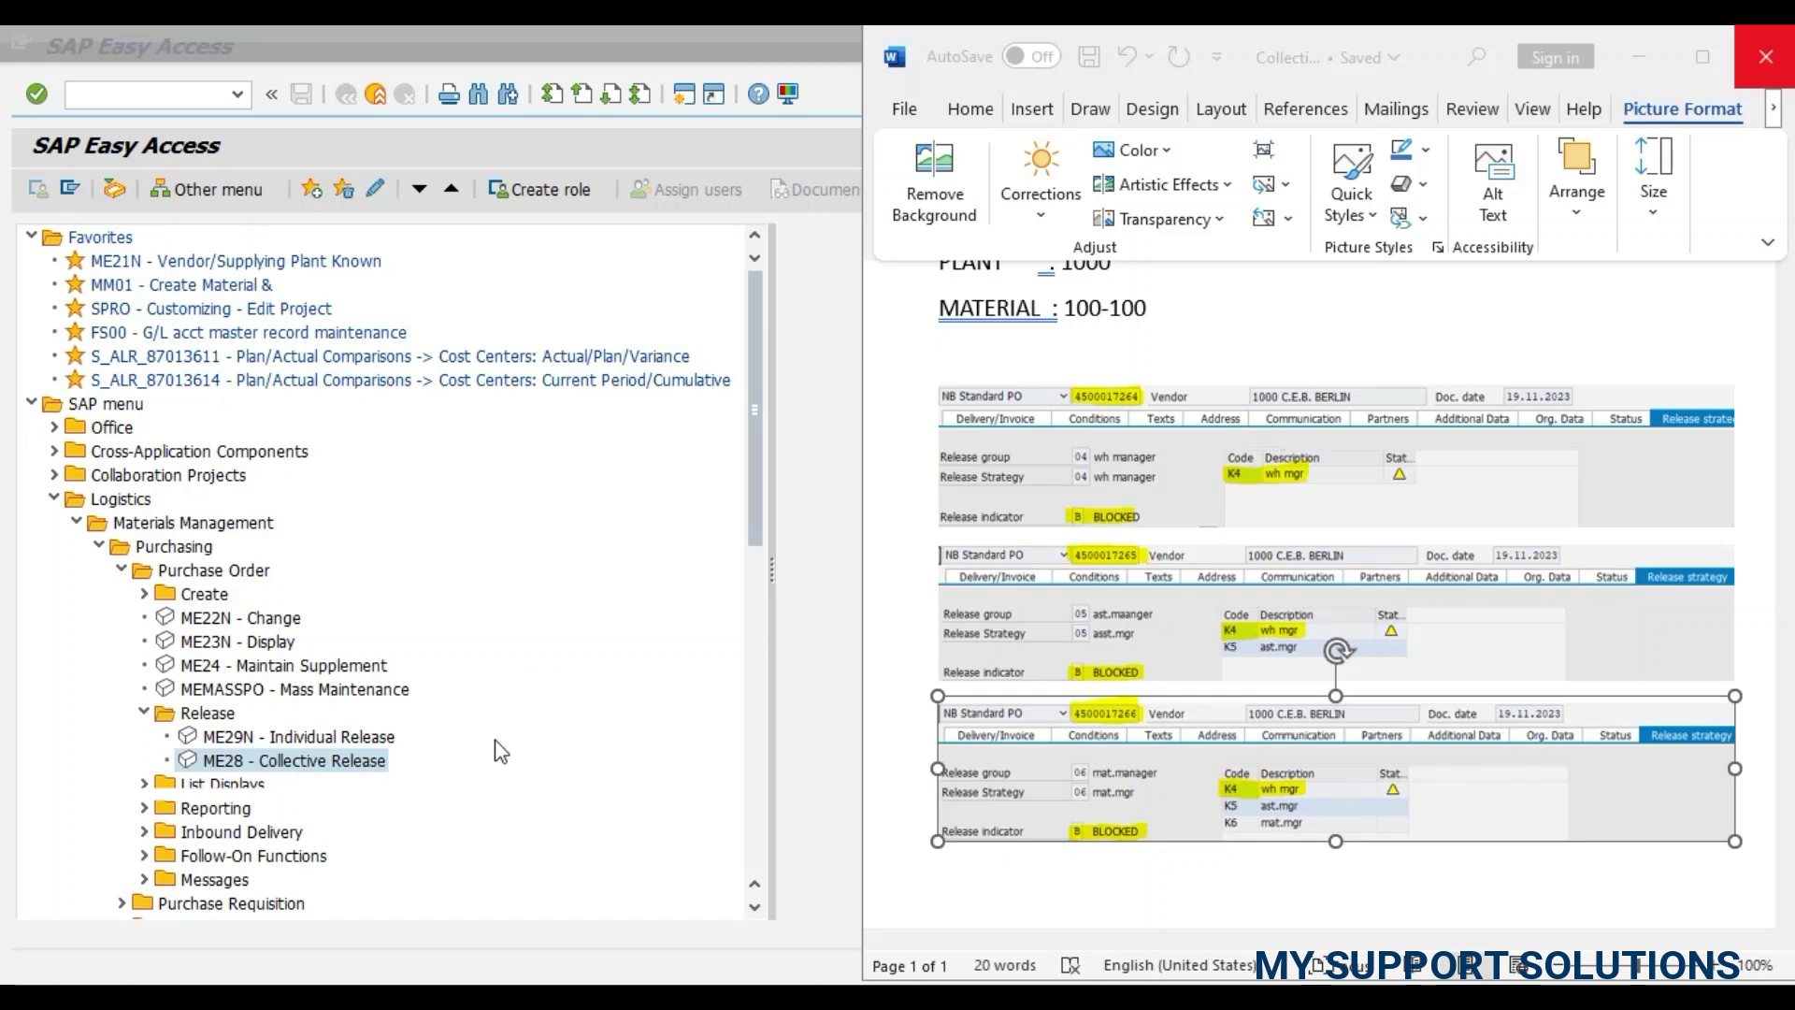
Open the ME28 Collective Release transaction for purchase orders.
{"action": "left_click", "coordinate": [379, 761]}
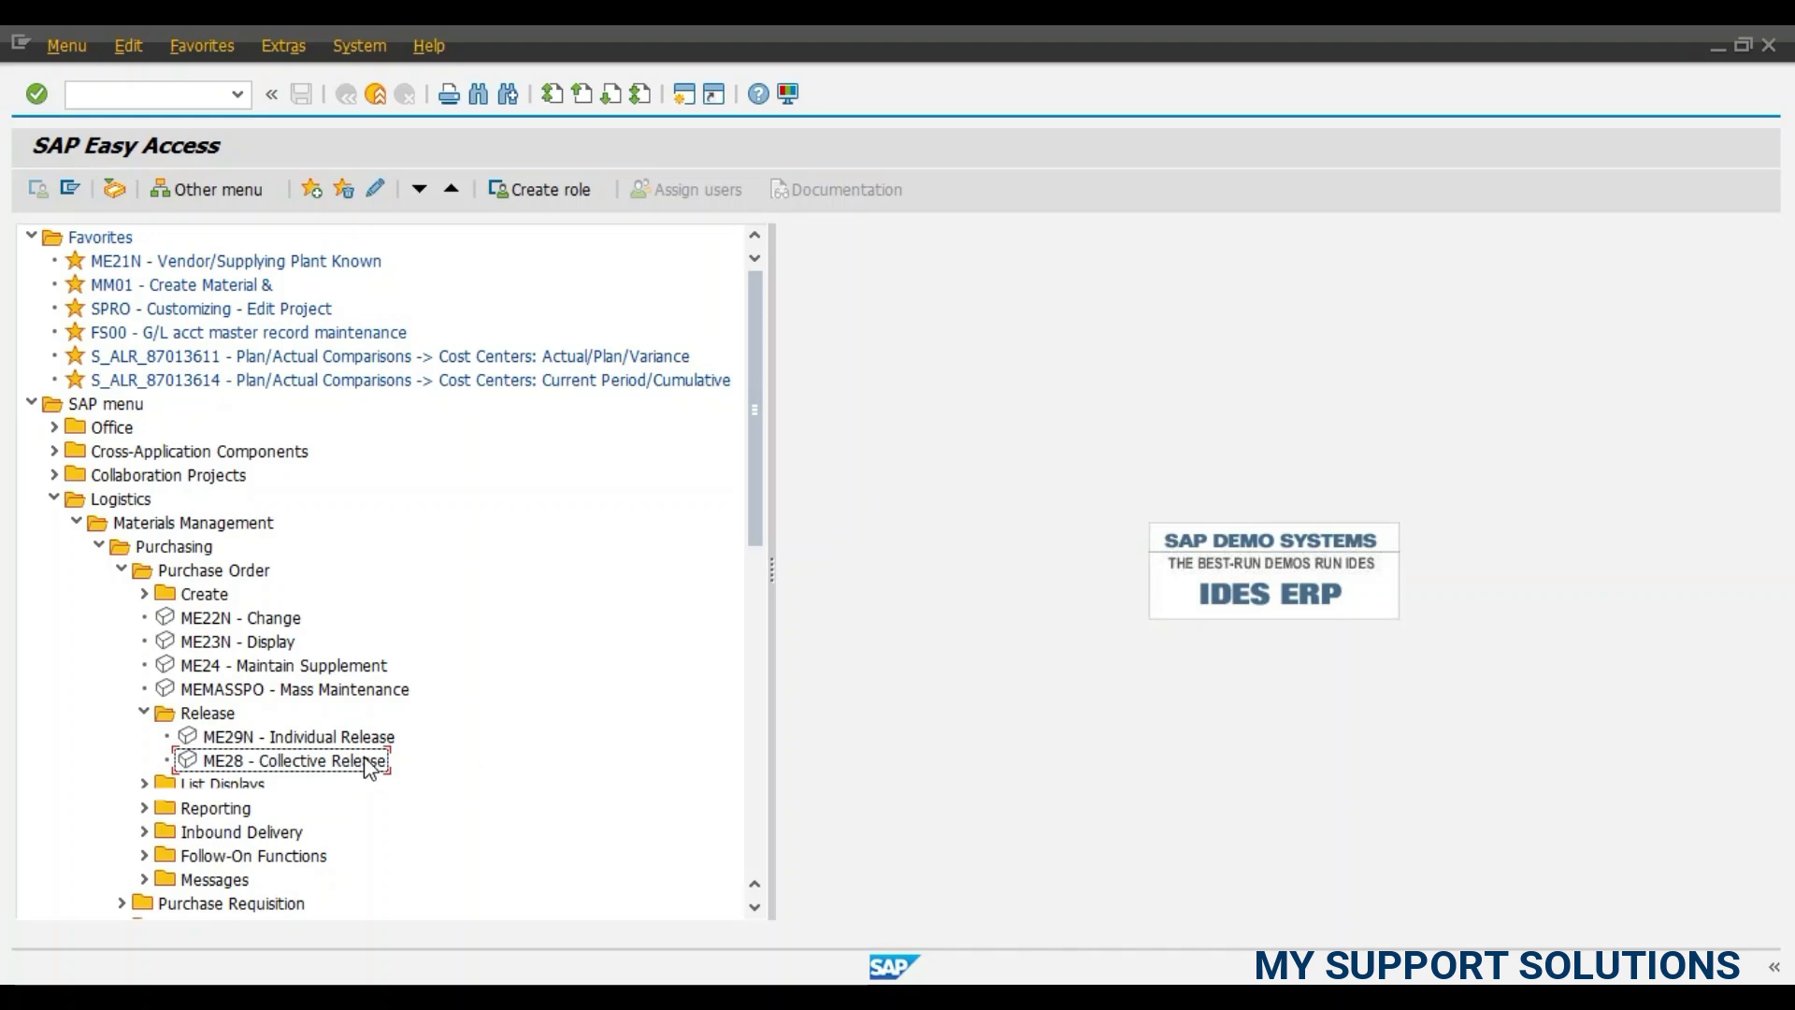
{"action": "left_click", "coordinate": [370, 765]}
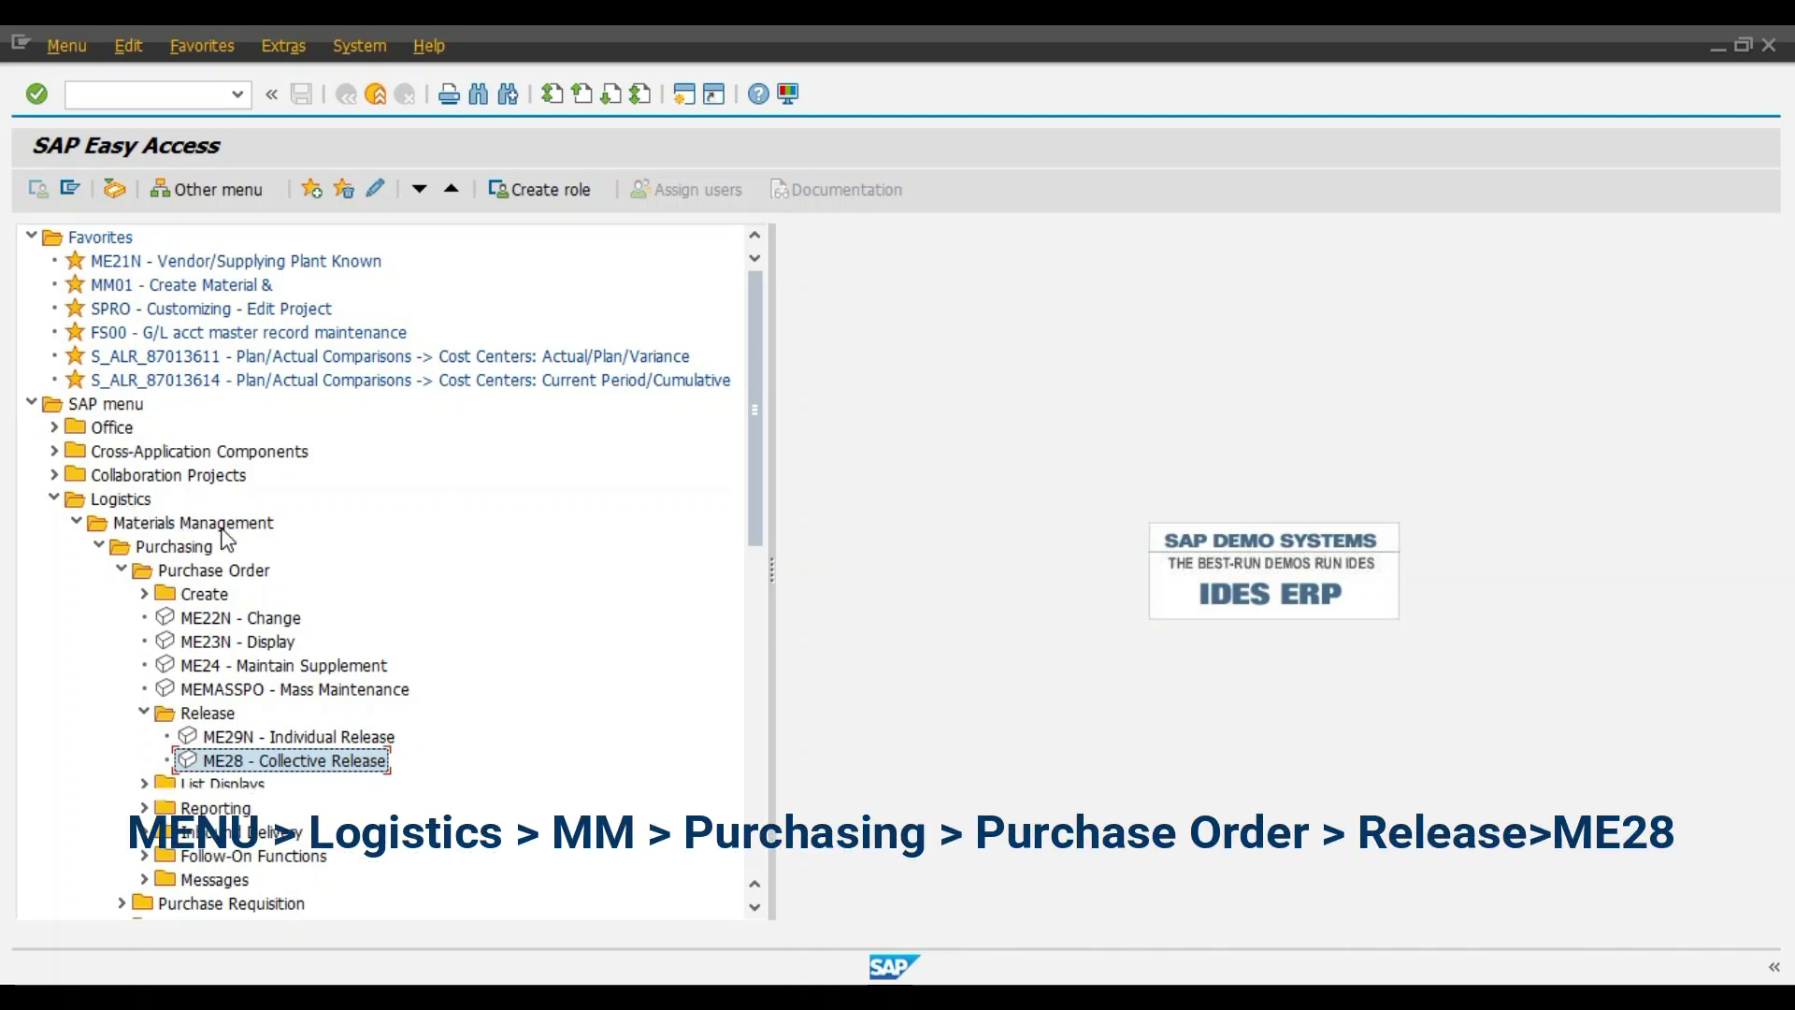
{"action": "double_click", "coordinate": [336, 762]}
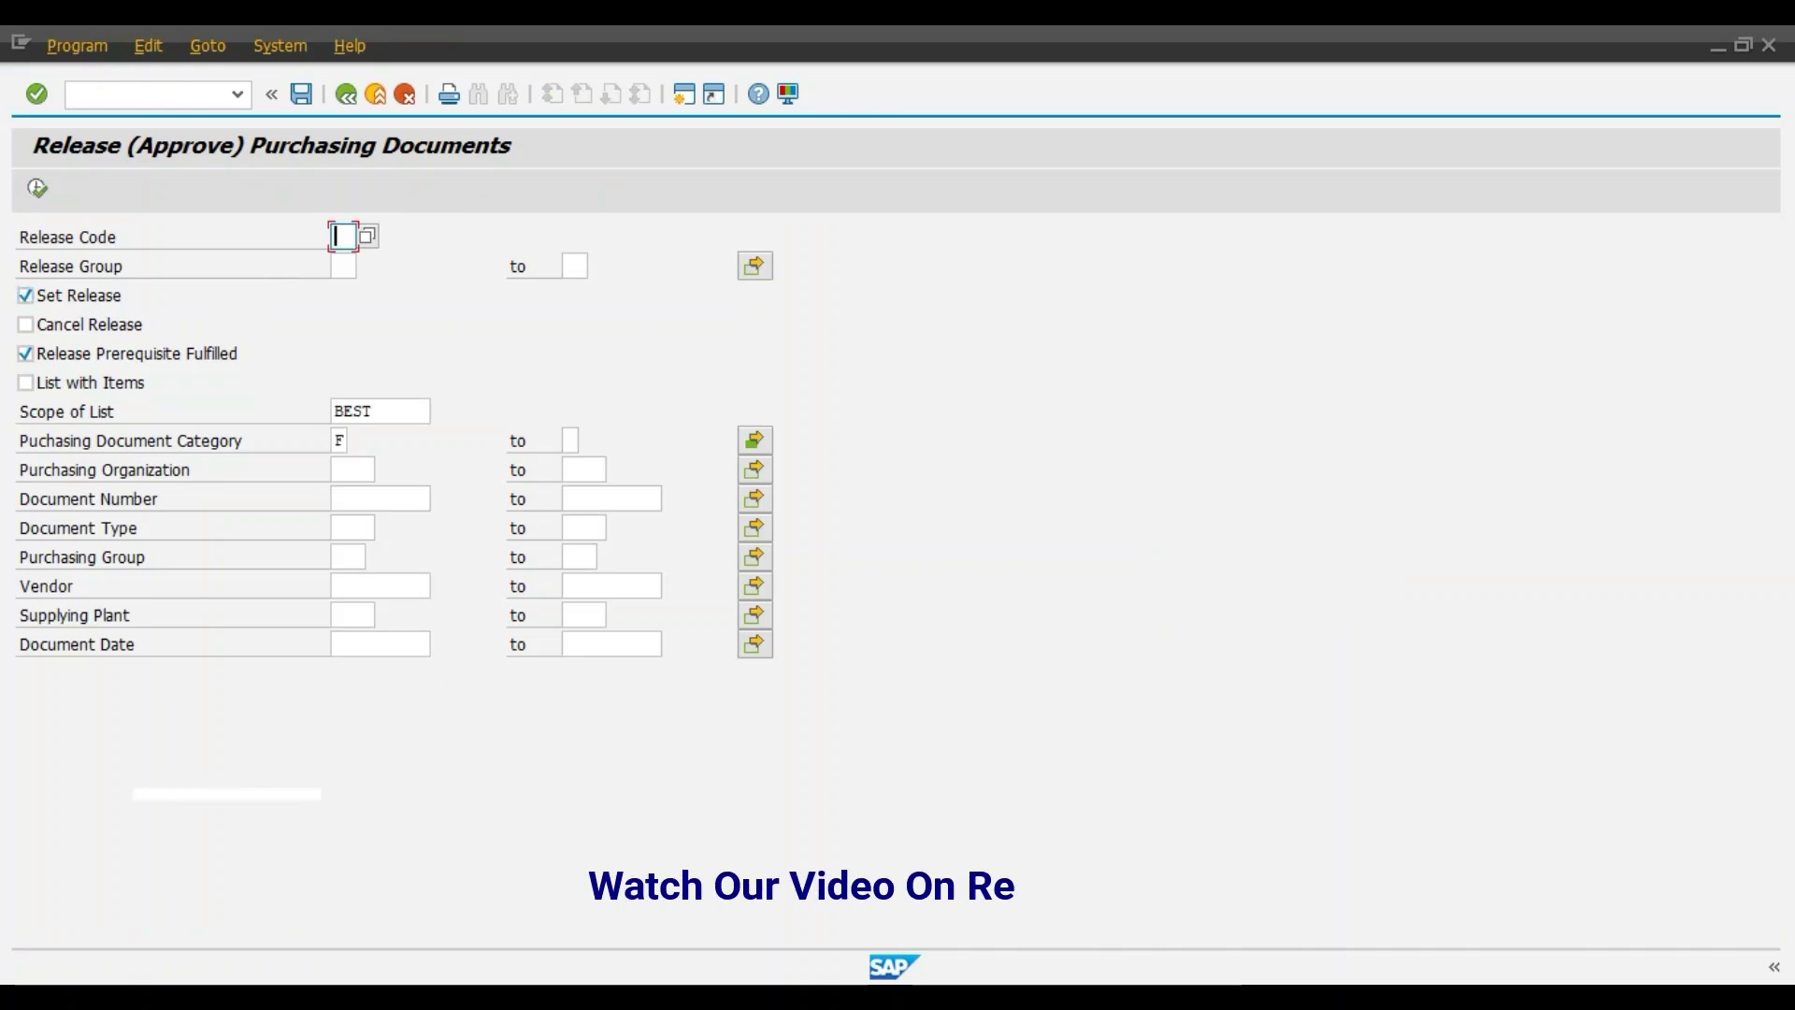
Set the release code to K4 (wh mgr) from the available entries, matching the Word reference document.
{"action": "left_click", "coordinate": [1230, 972]}
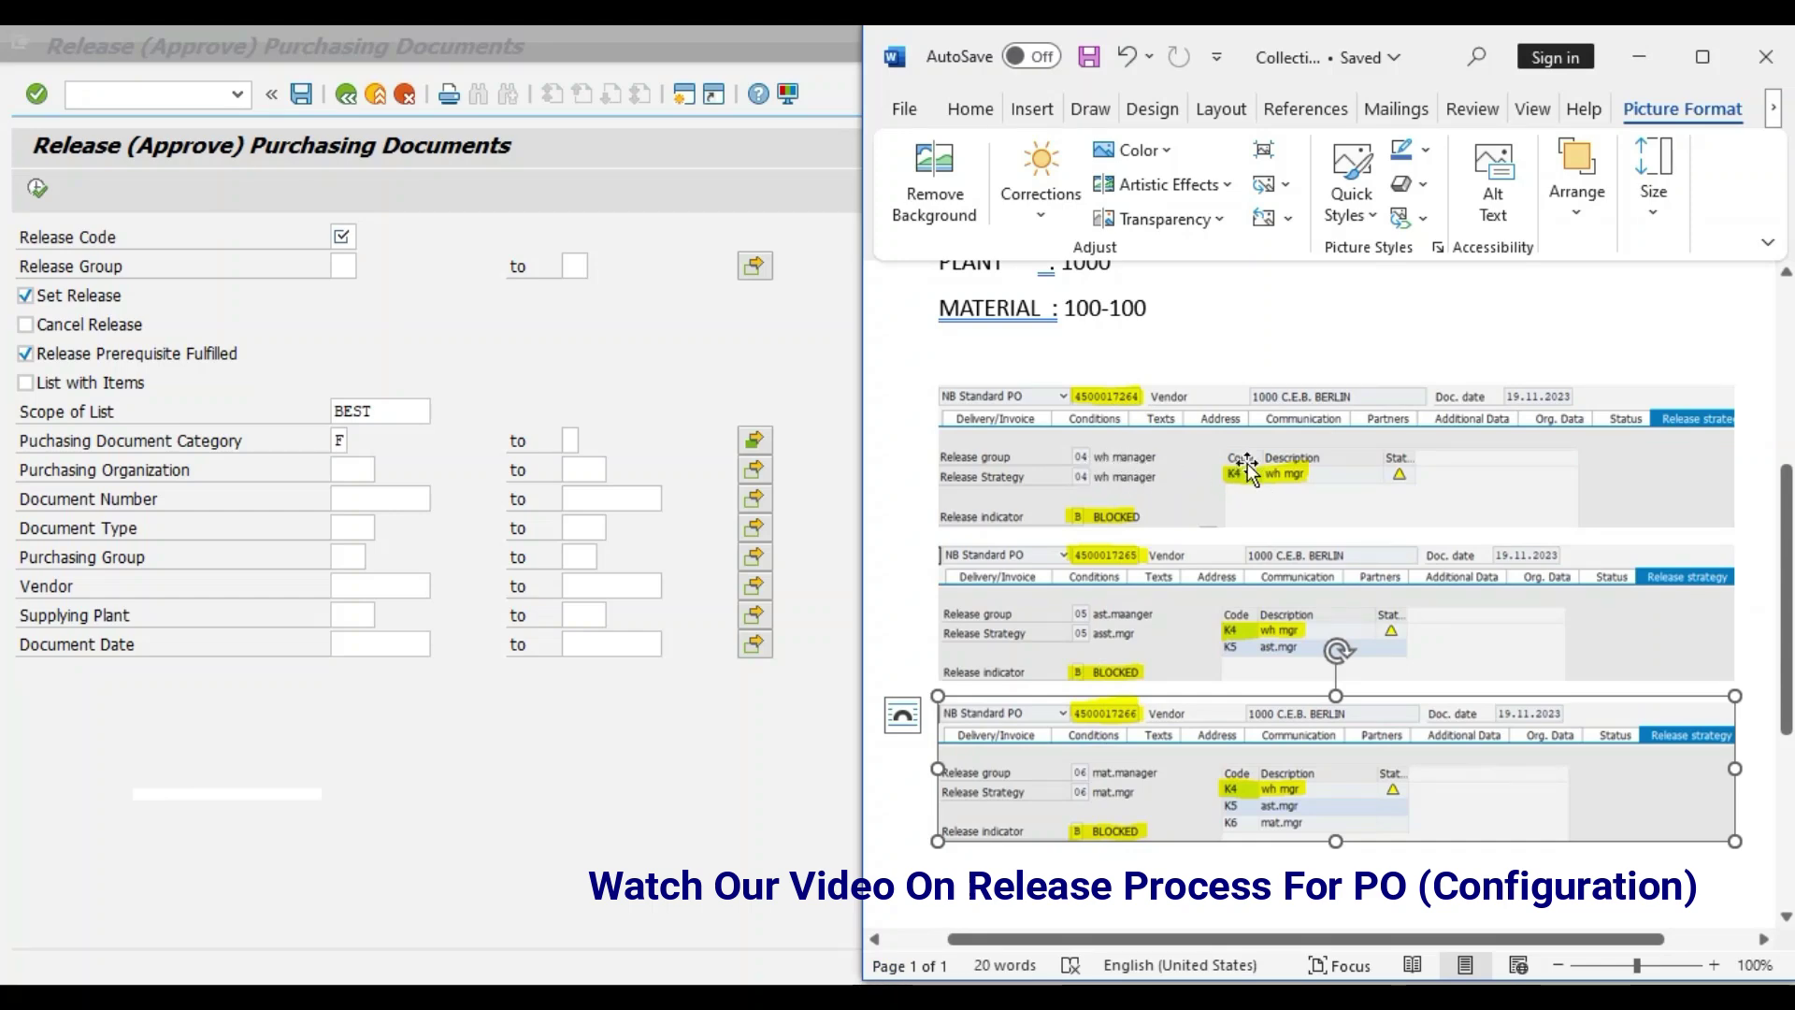
{"action": "left_click", "coordinate": [342, 236]}
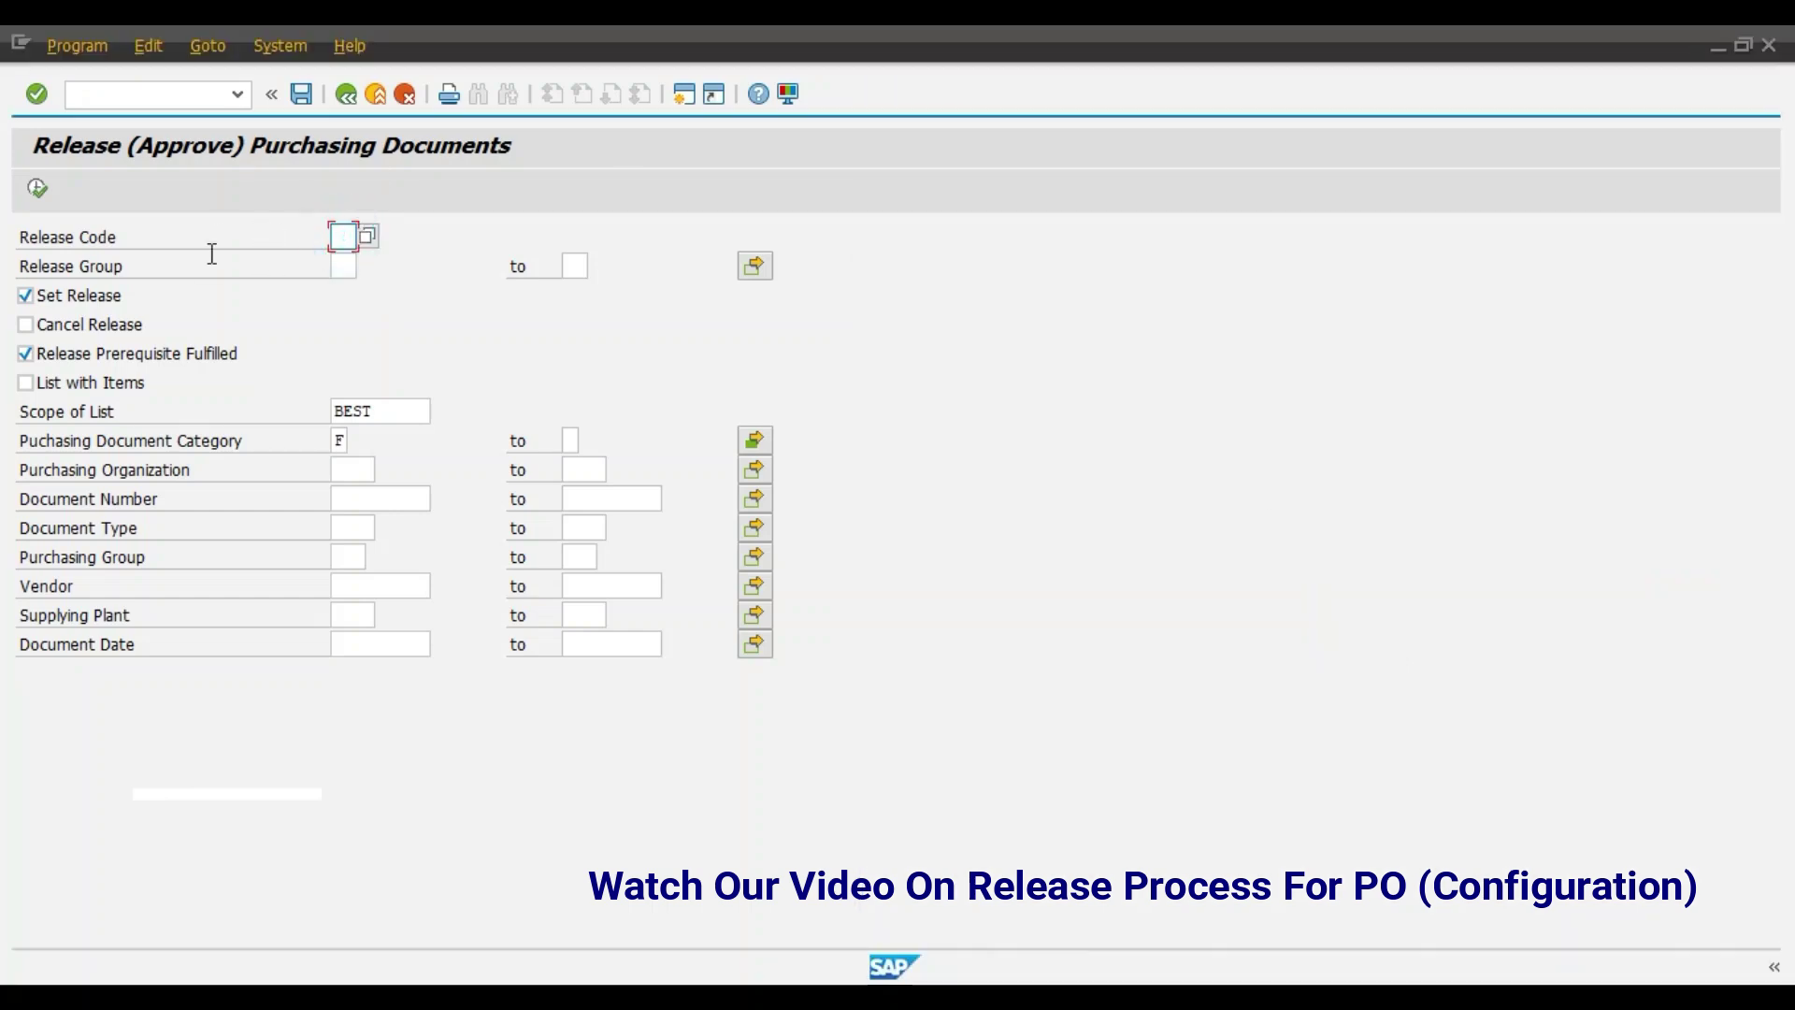
{"action": "left_click", "coordinate": [370, 237]}
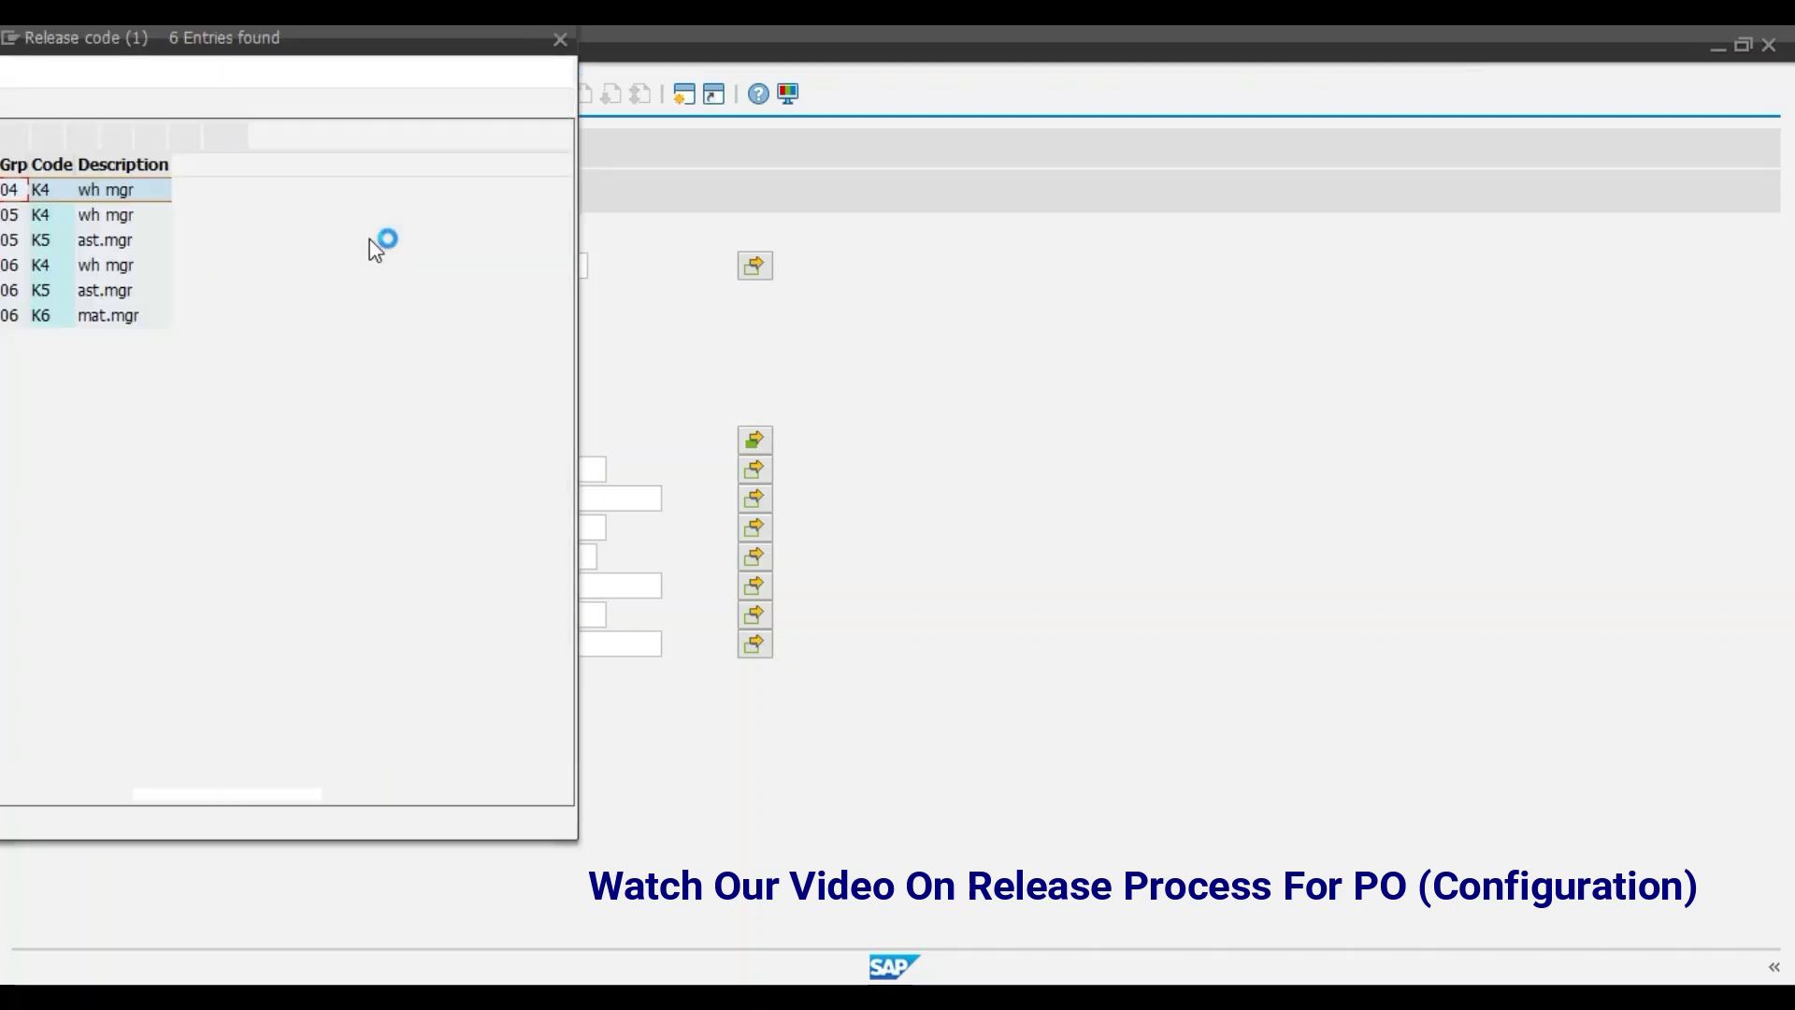
{"action": "left_click", "coordinate": [128, 192]}
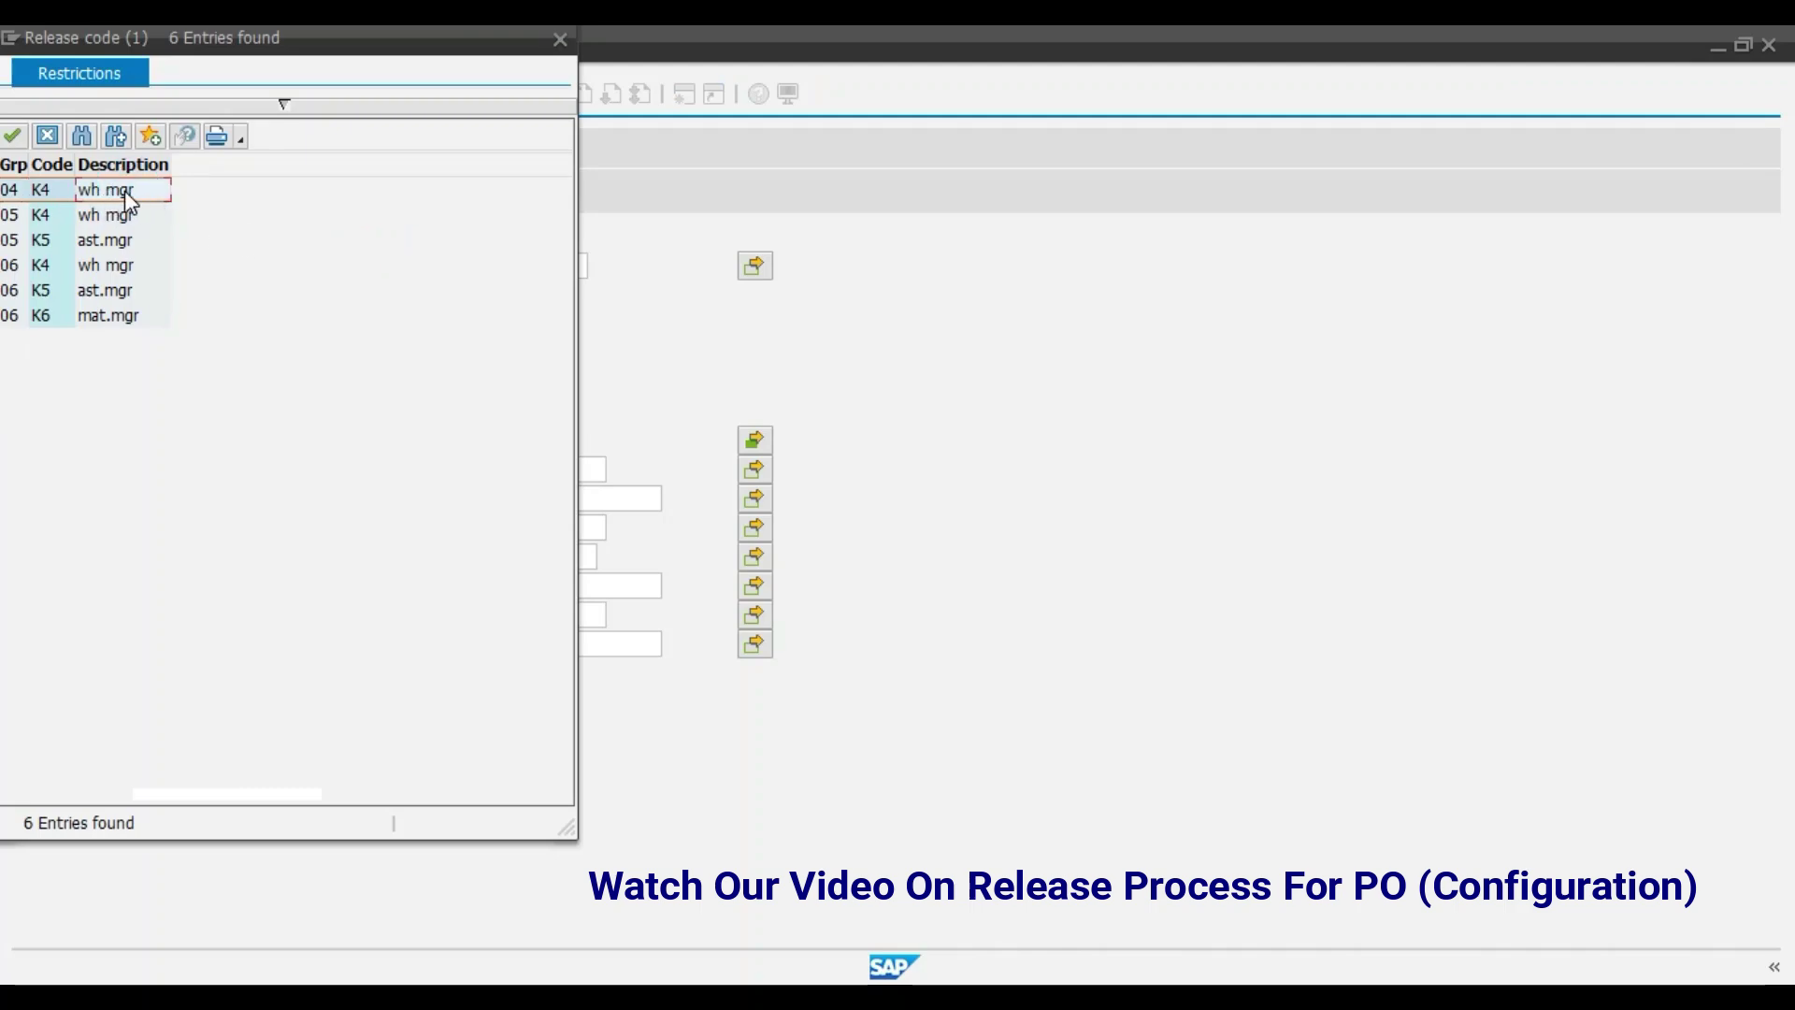
{"action": "double_click", "coordinate": [125, 190]}
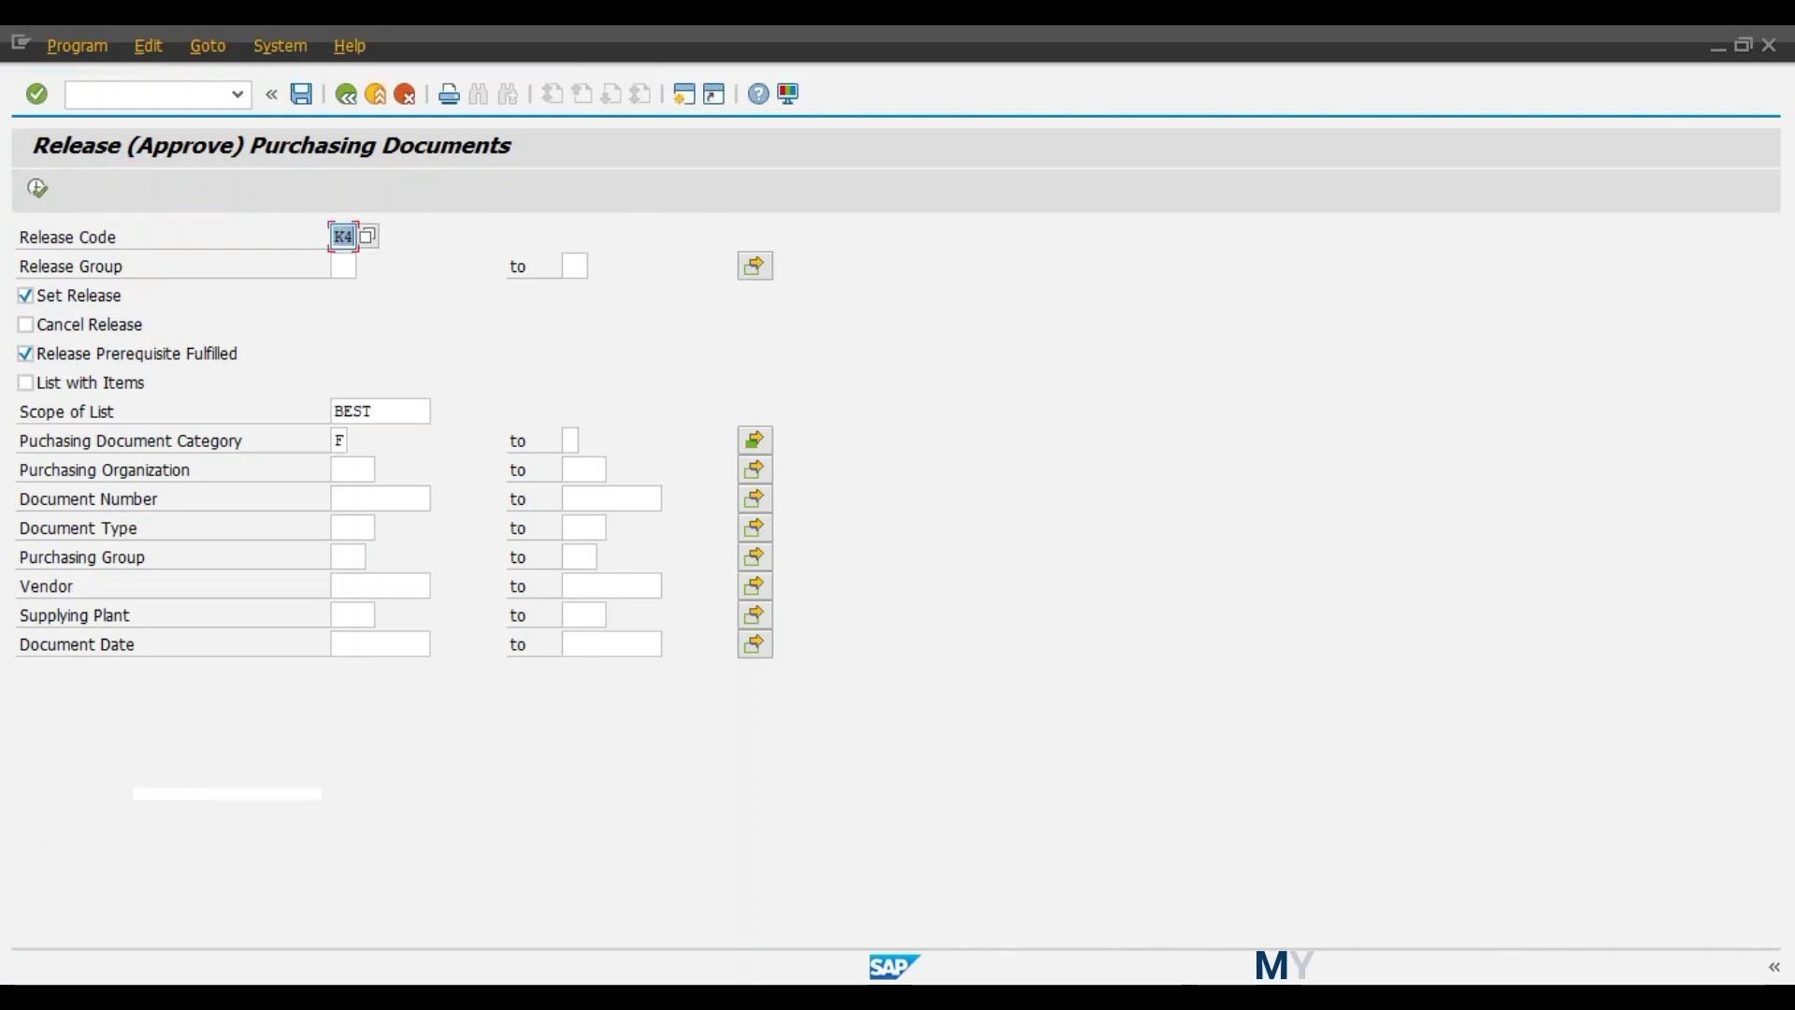
Check the K4 code against the Word document and list the purchasing documents for that code without restricting the release group.
{"action": "key", "text": "alt+Tab"}
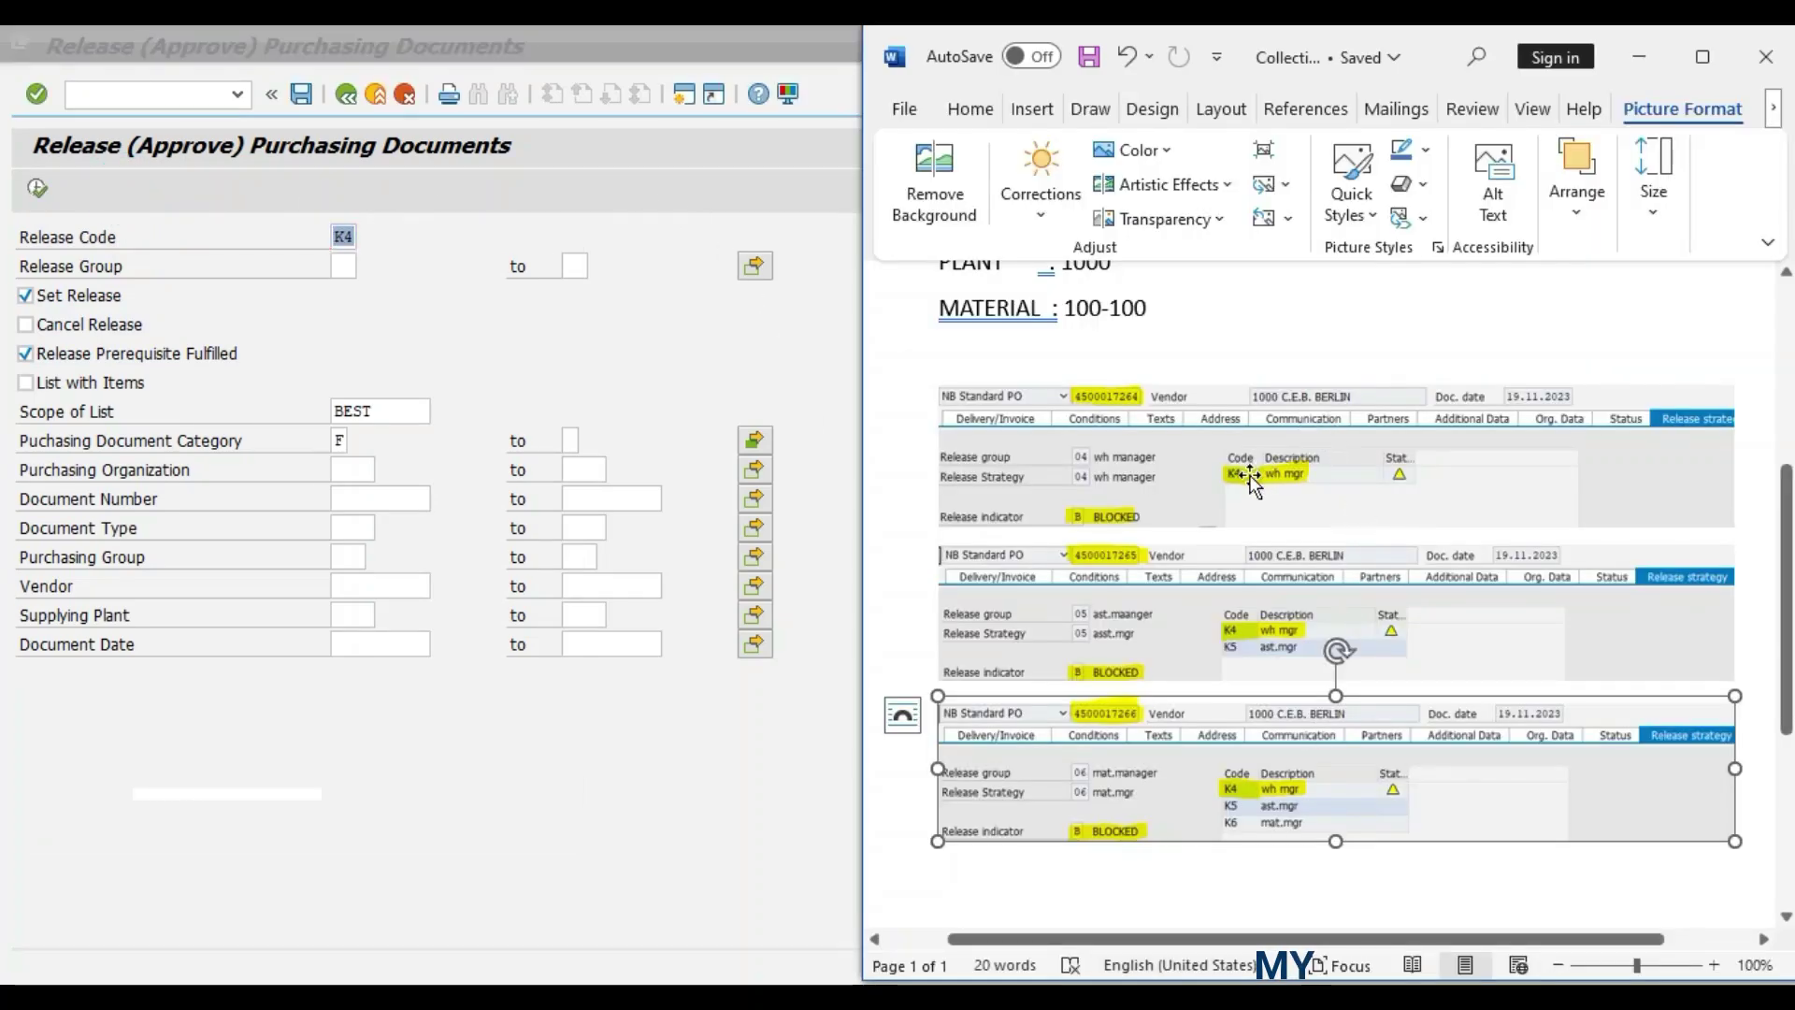
{"action": "left_click", "coordinate": [345, 267]}
{"action": "left_click", "coordinate": [37, 187]}
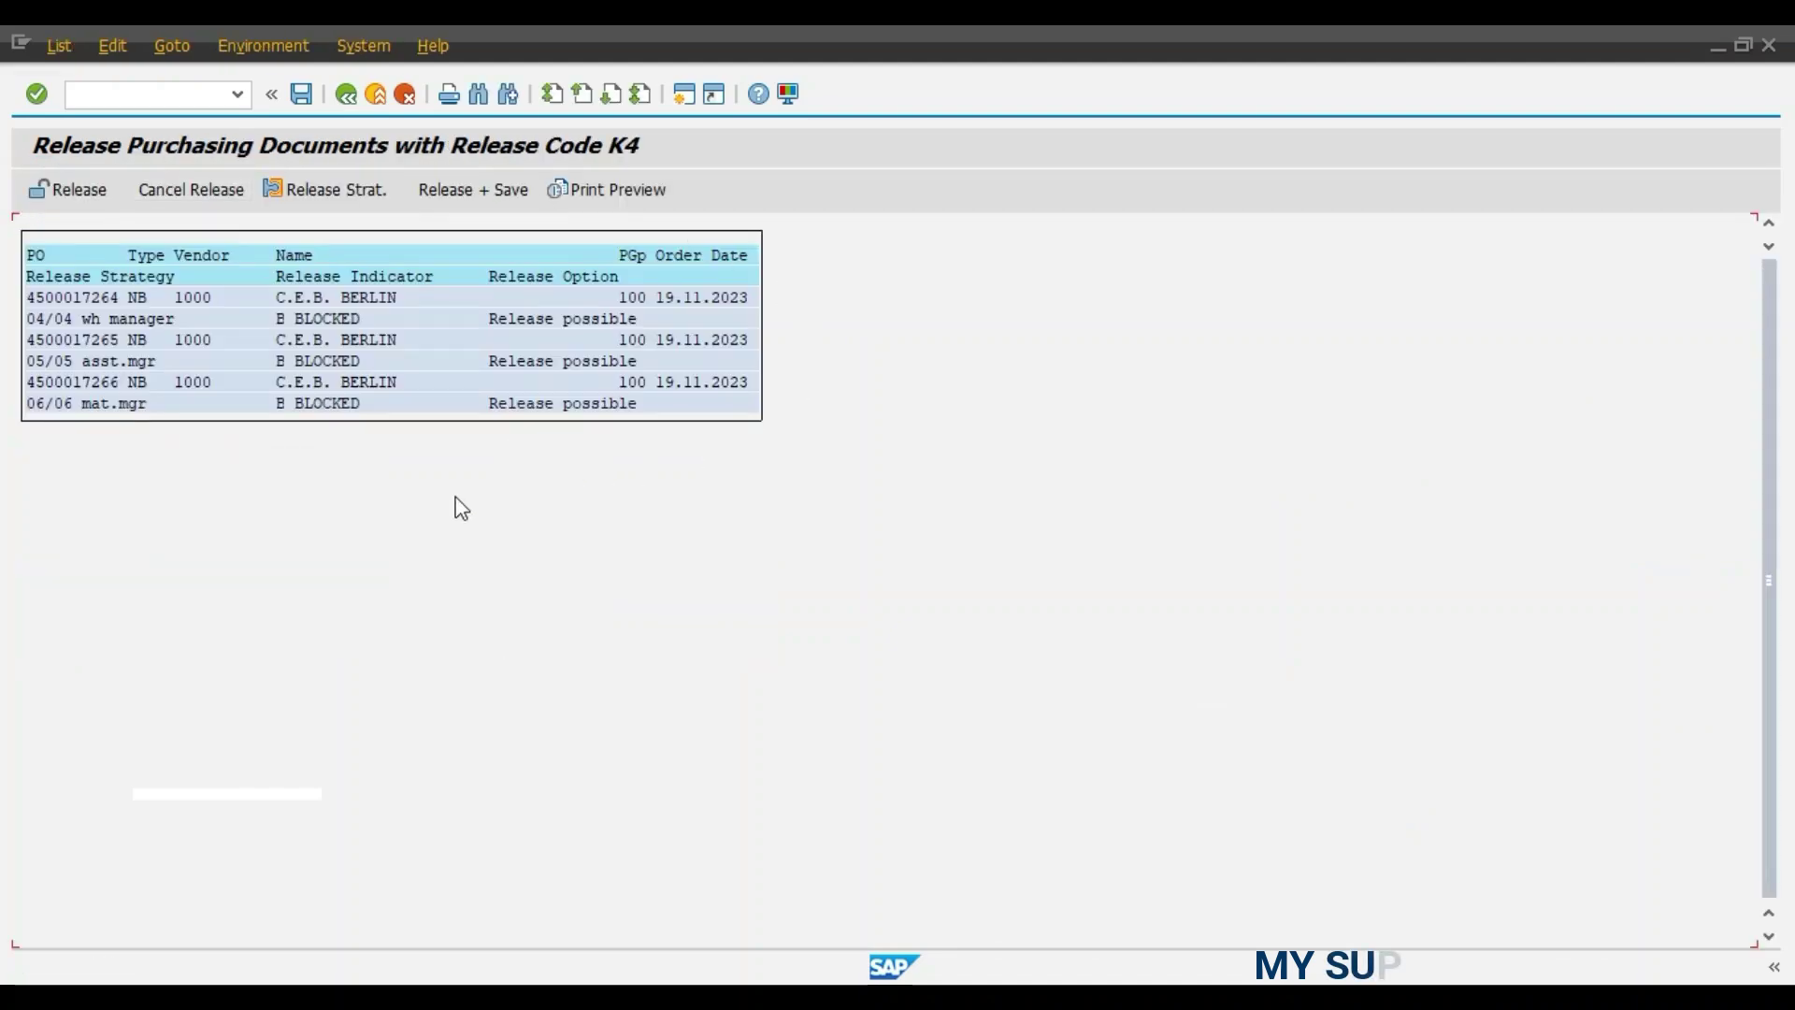
Release the wh manager, asst.mgr and mat.mgr purchase orders with code K4 one by one and save the releases.
{"action": "key", "text": "alt+Tab"}
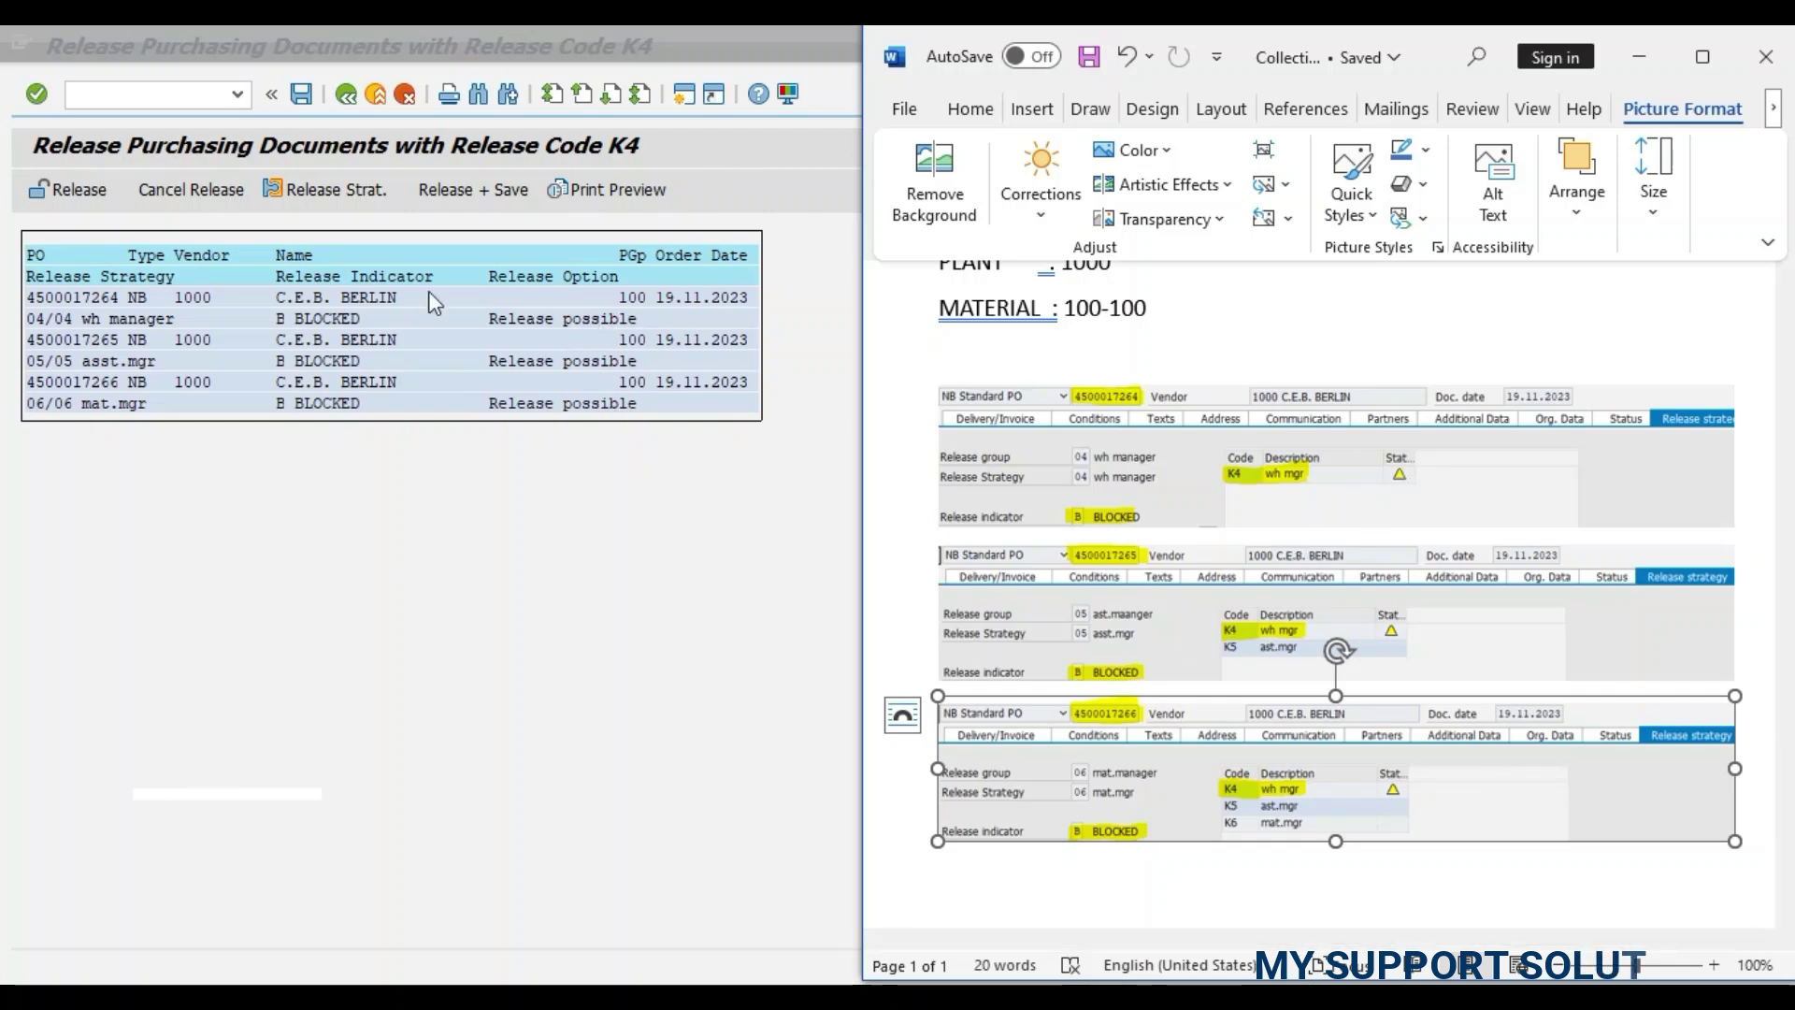
{"action": "left_click", "coordinate": [105, 318]}
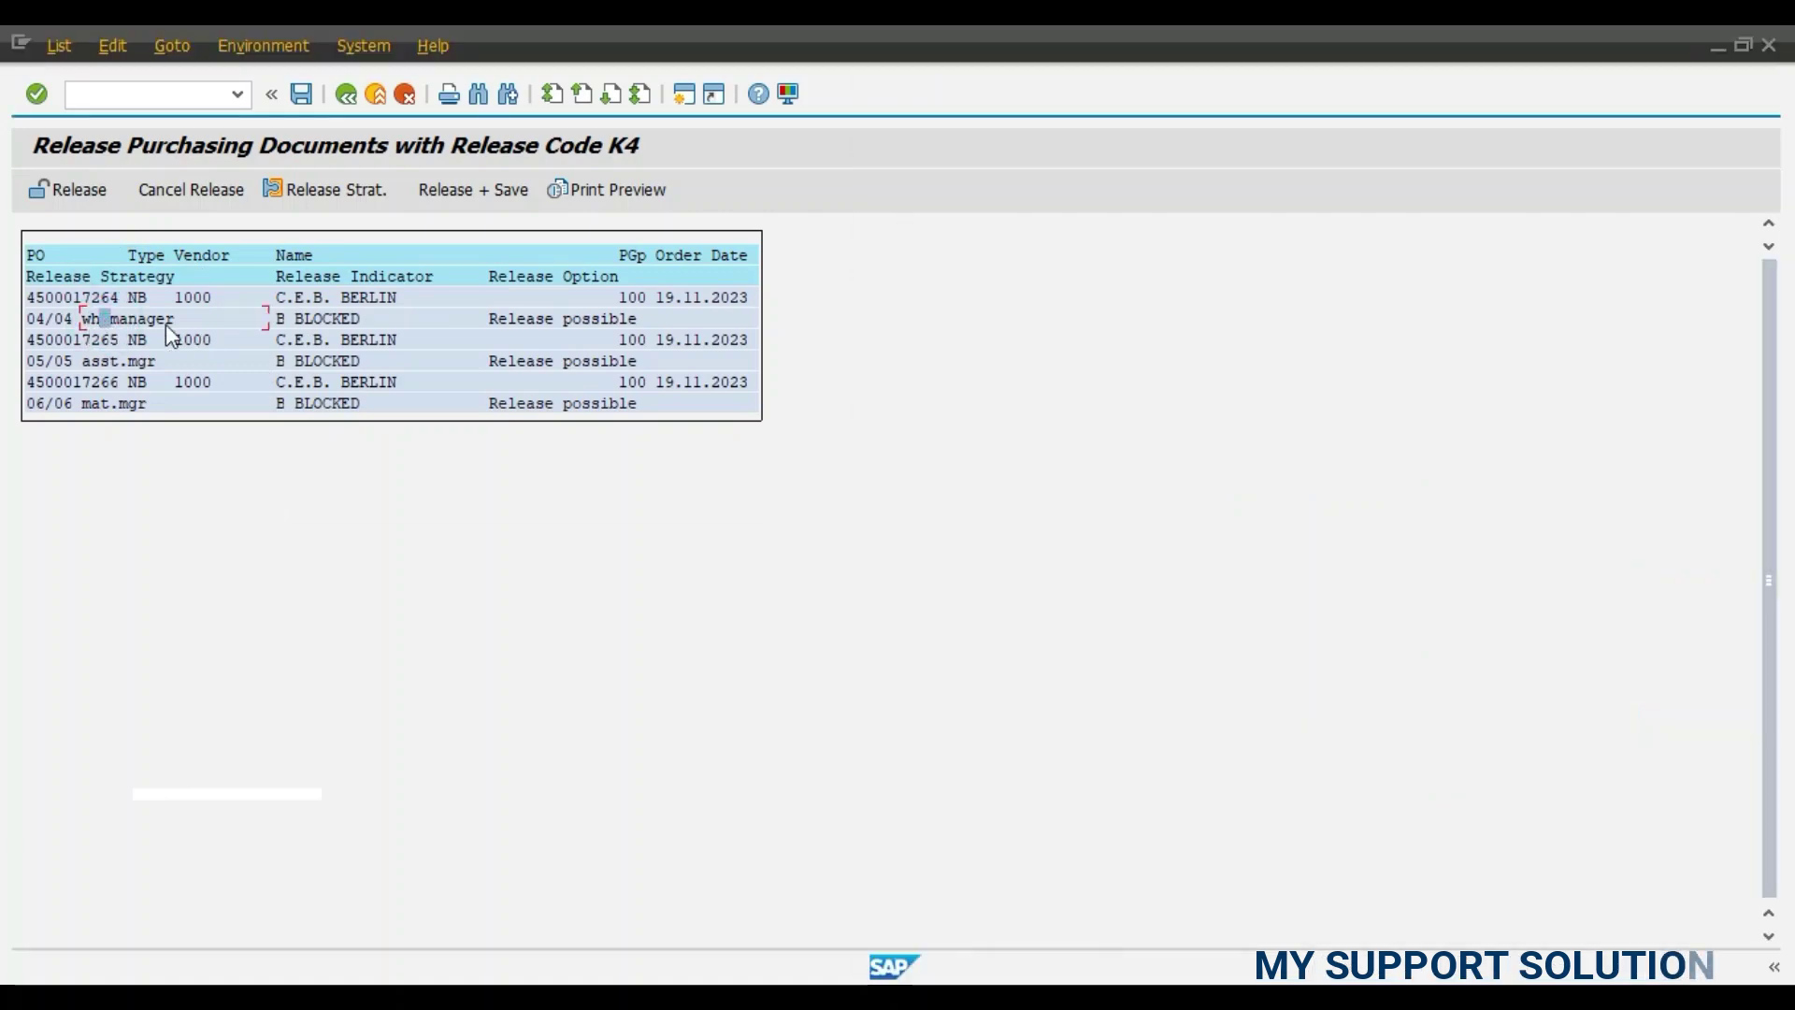
{"action": "left_click", "coordinate": [80, 192]}
{"action": "left_click", "coordinate": [80, 190]}
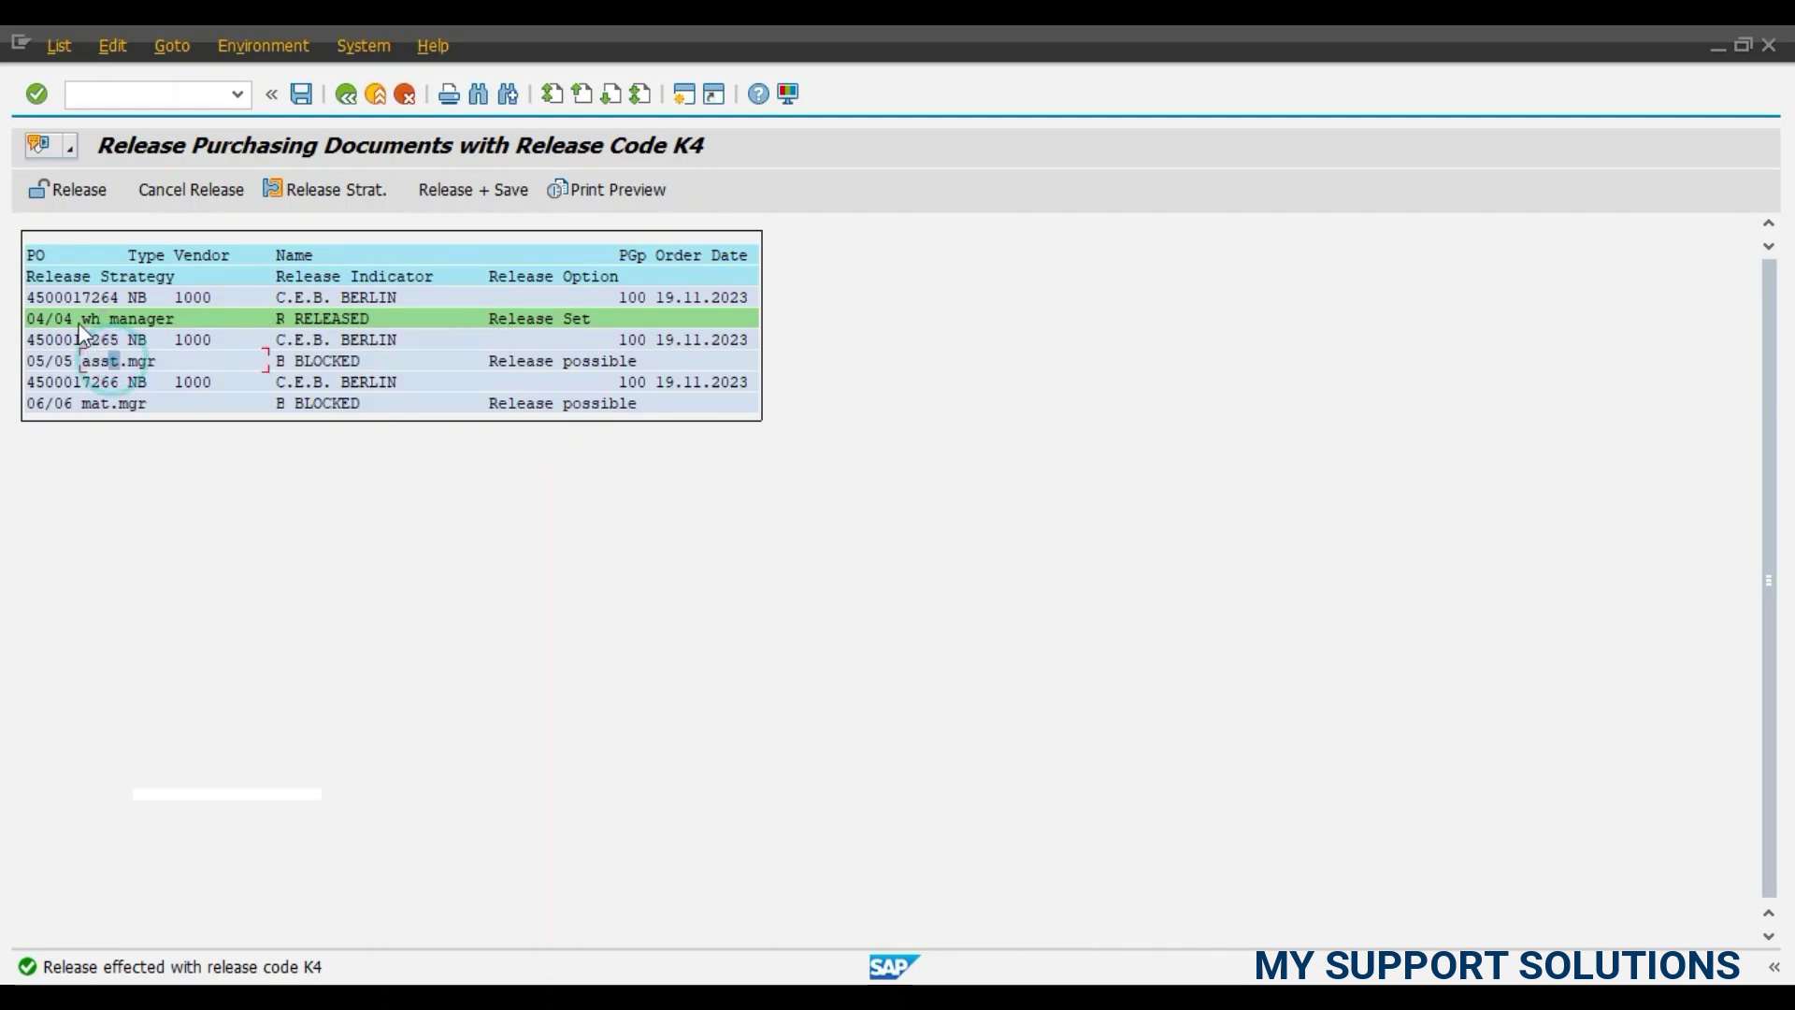
{"action": "left_click", "coordinate": [77, 193]}
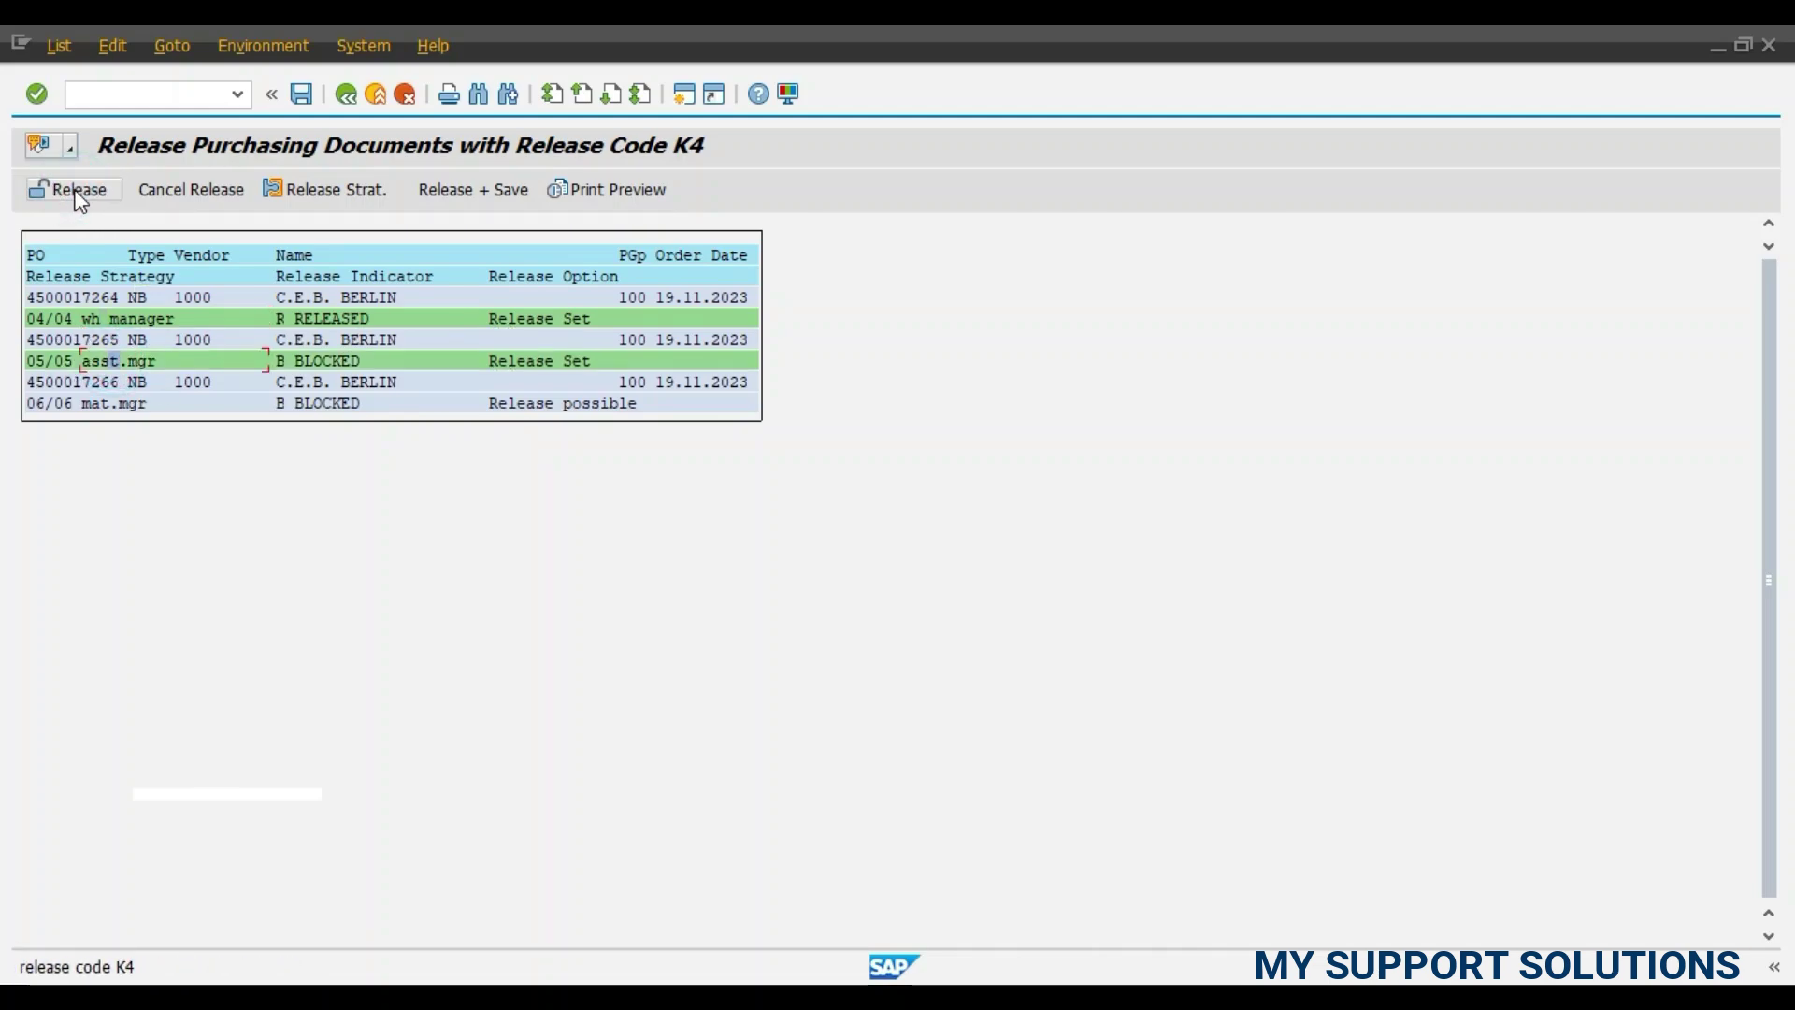
{"action": "left_click", "coordinate": [141, 404]}
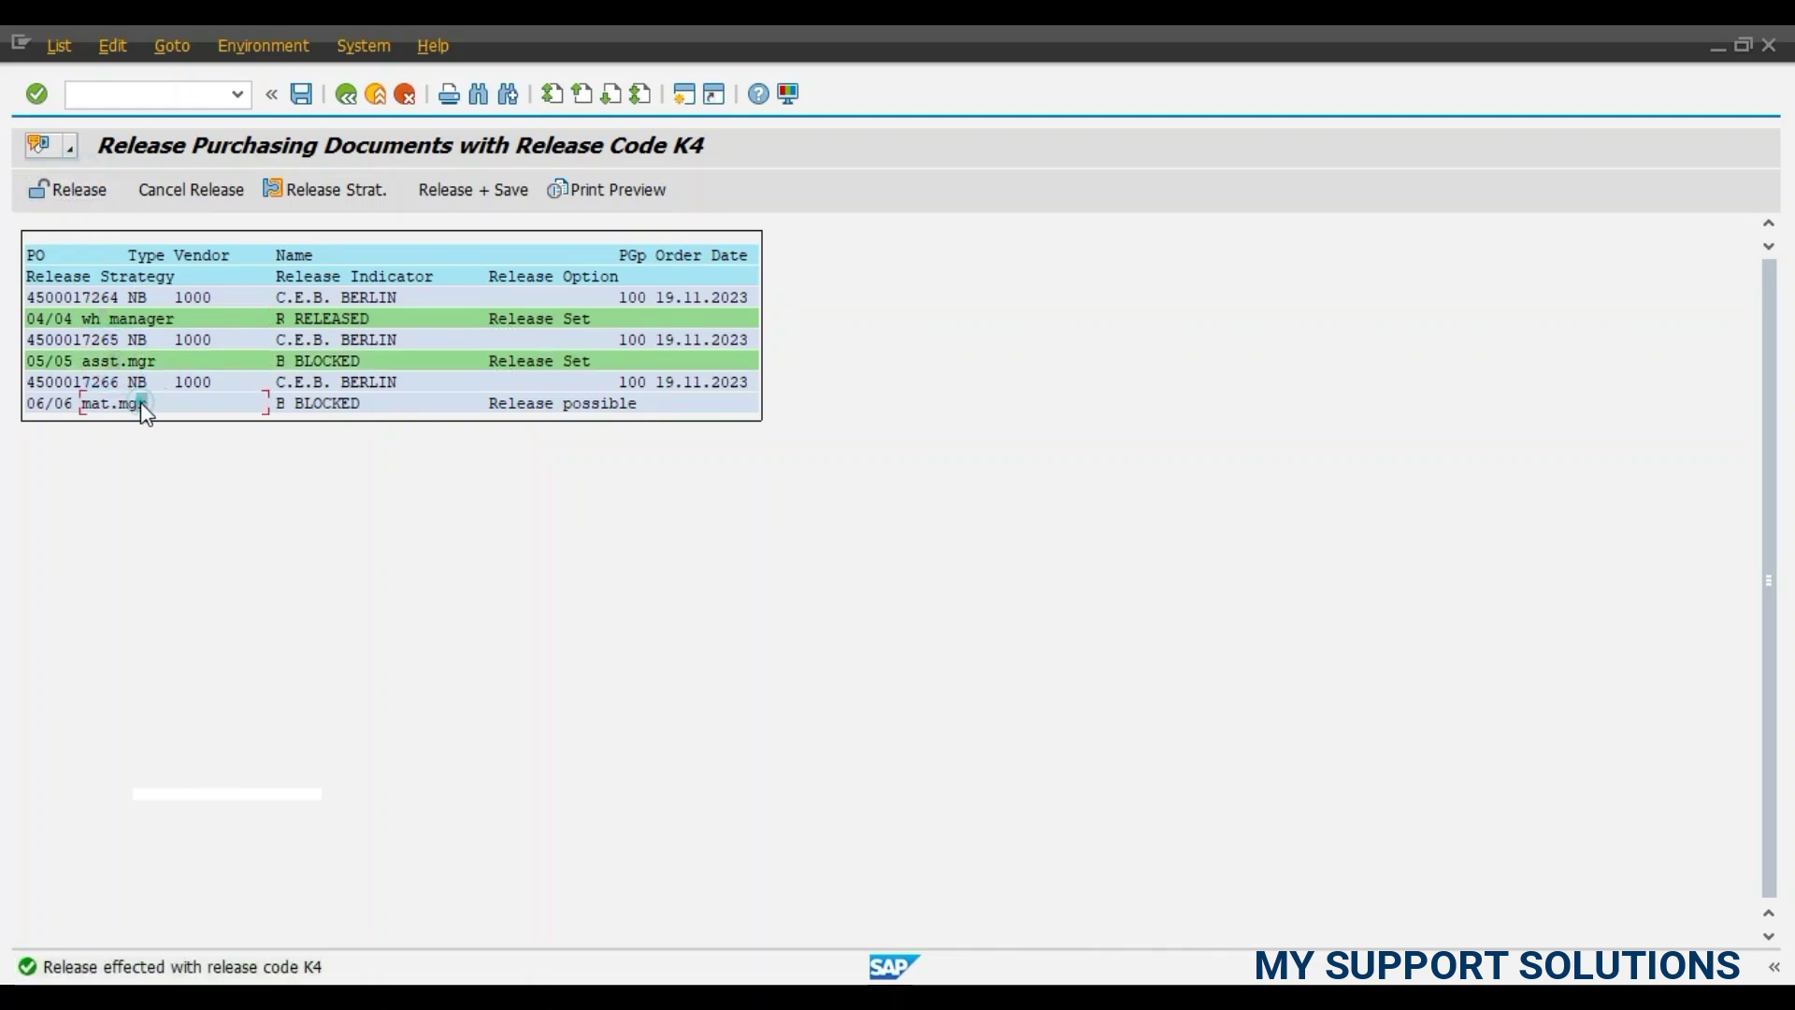
{"action": "left_click", "coordinate": [70, 194]}
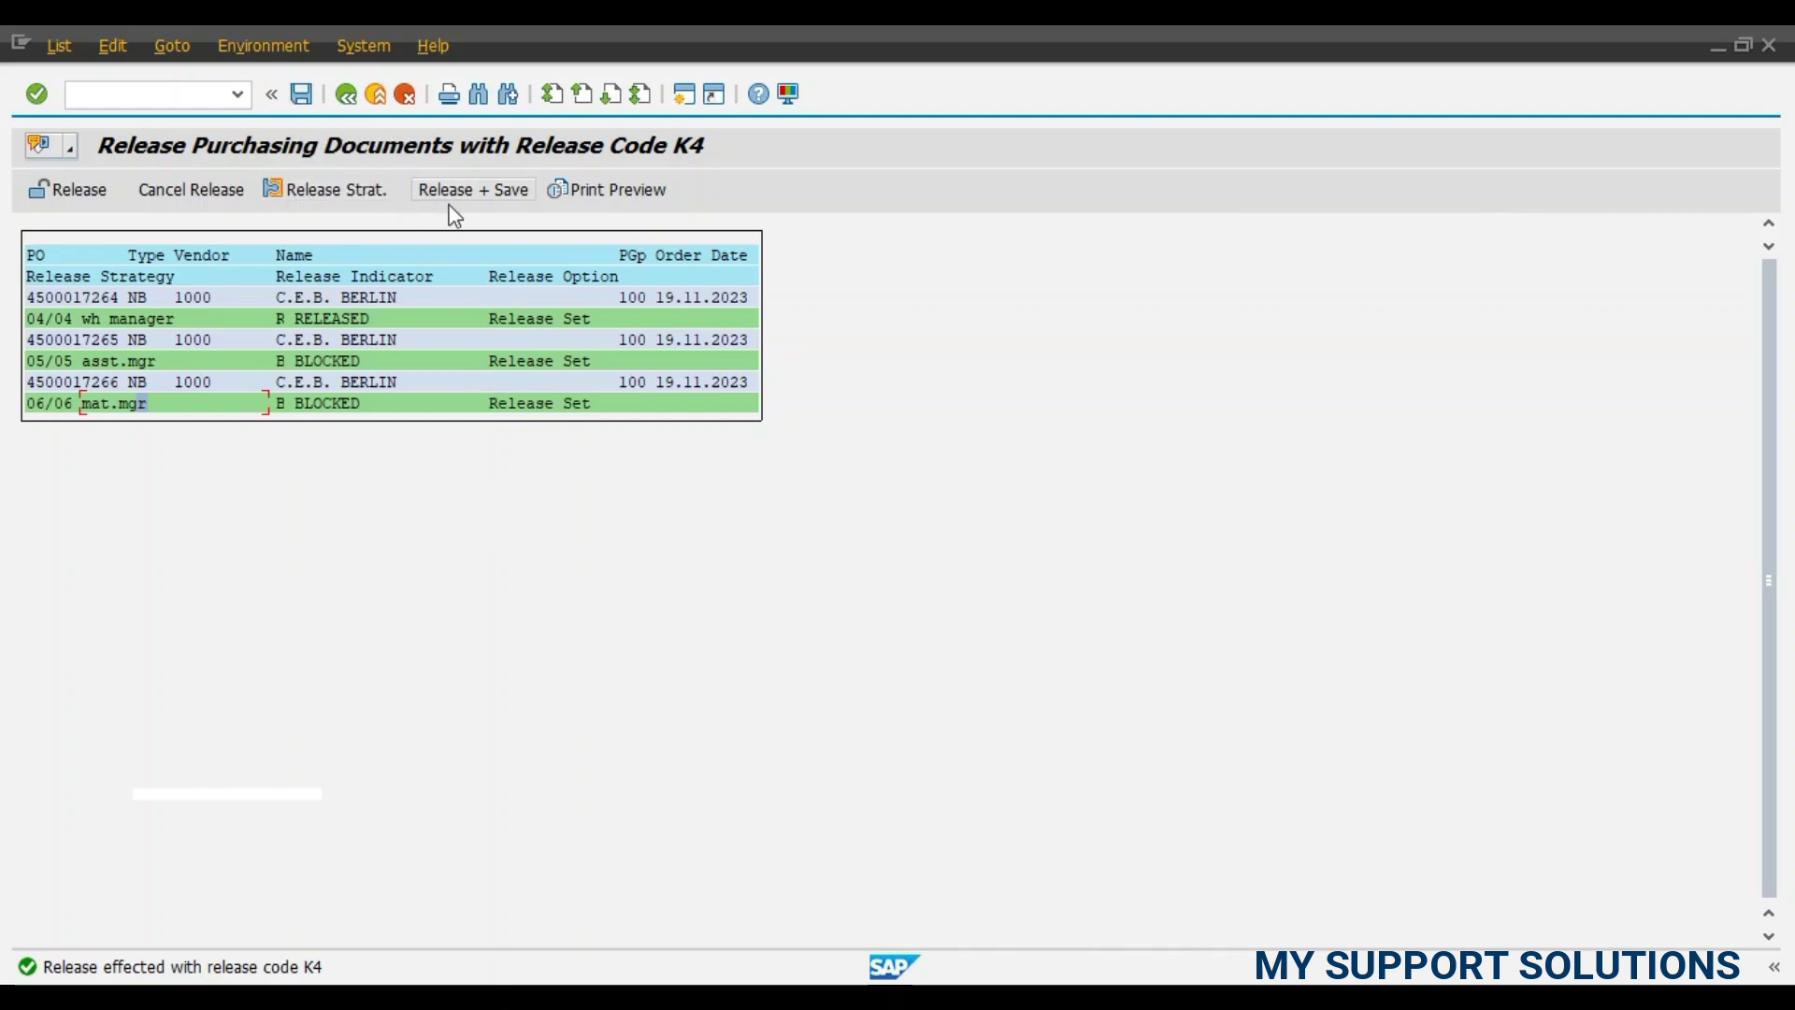
{"action": "left_click", "coordinate": [303, 96]}
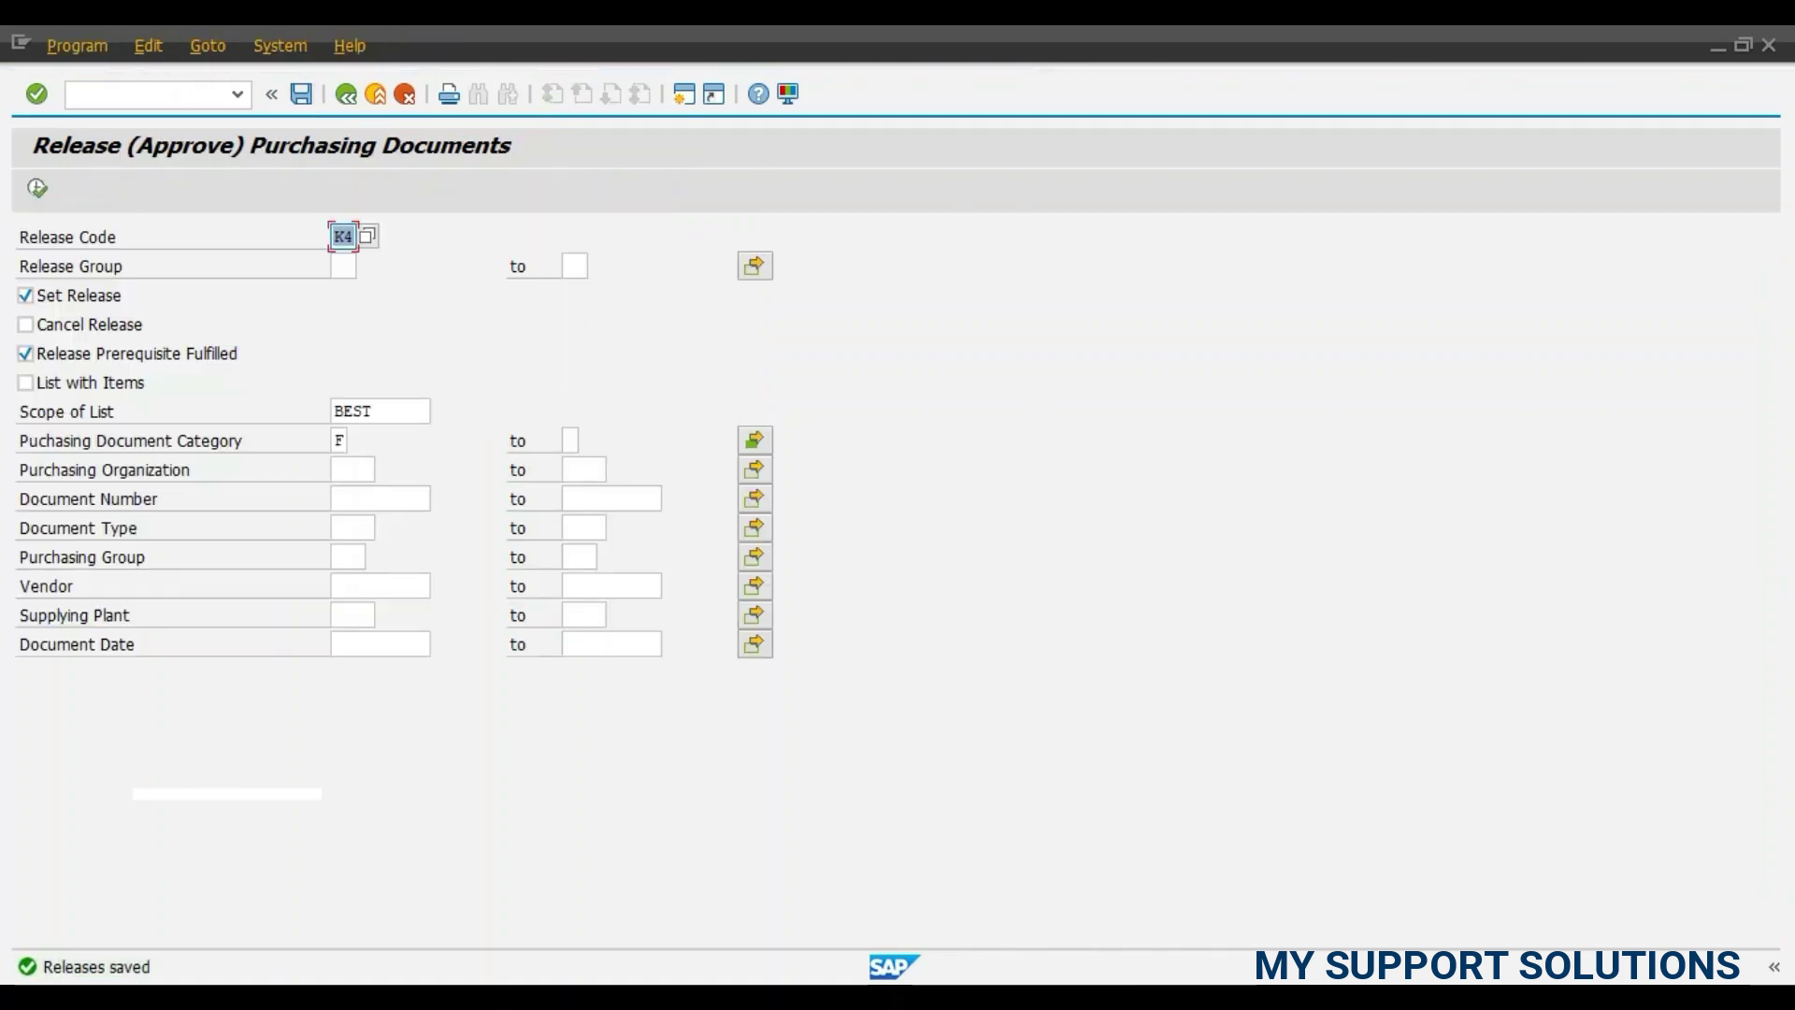
Go from collective release to the purchase order display transaction ME23N.
{"action": "key", "text": "alt+Tab"}
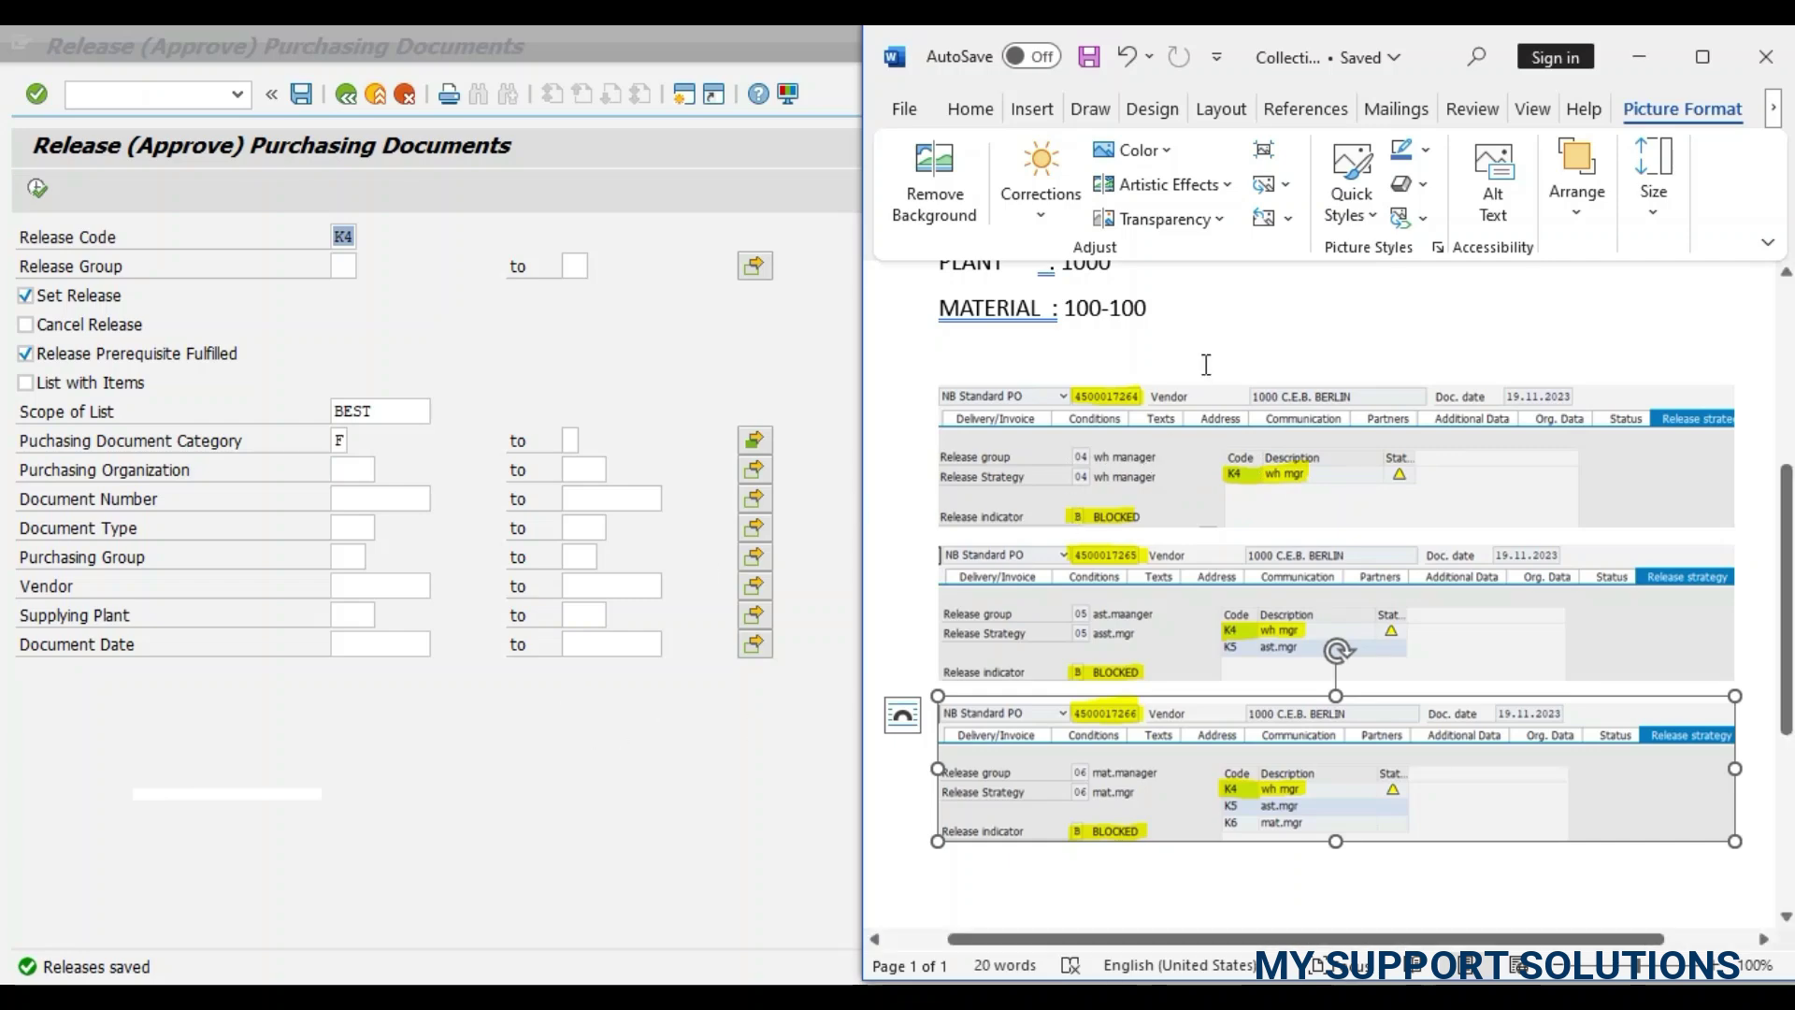
{"action": "left_click", "coordinate": [718, 724]}
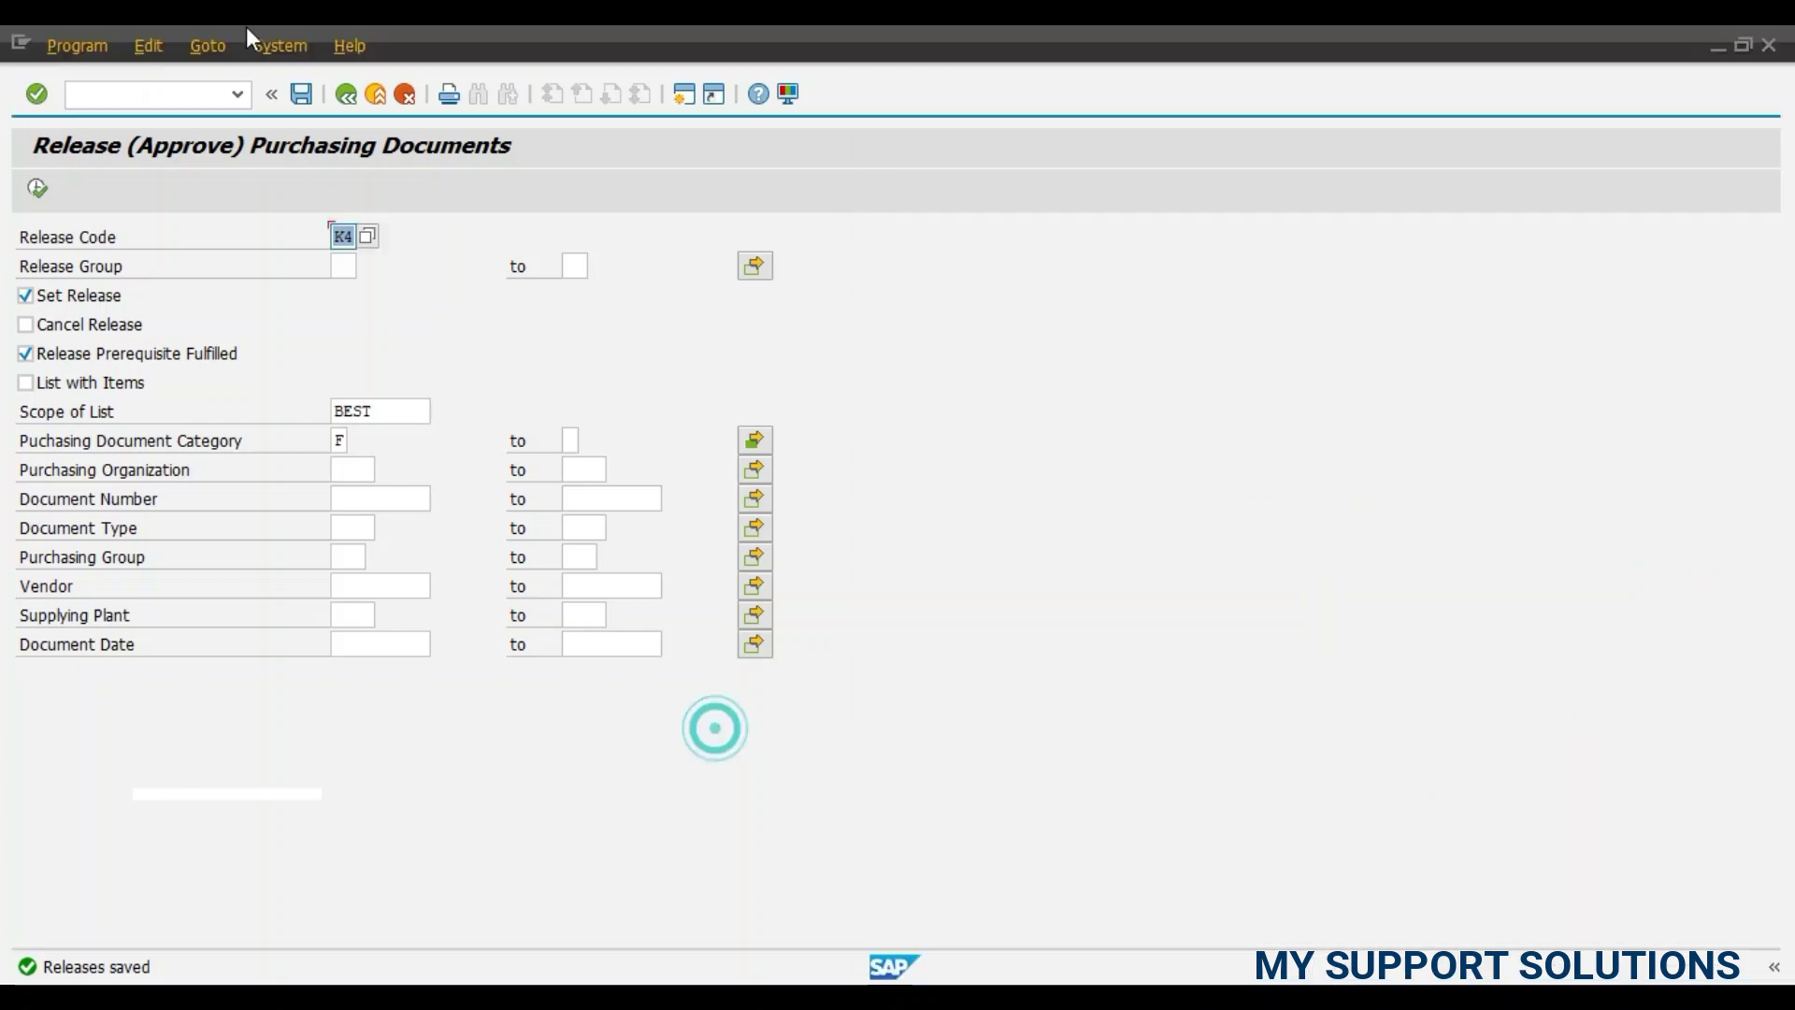
{"action": "left_click", "coordinate": [125, 92]}
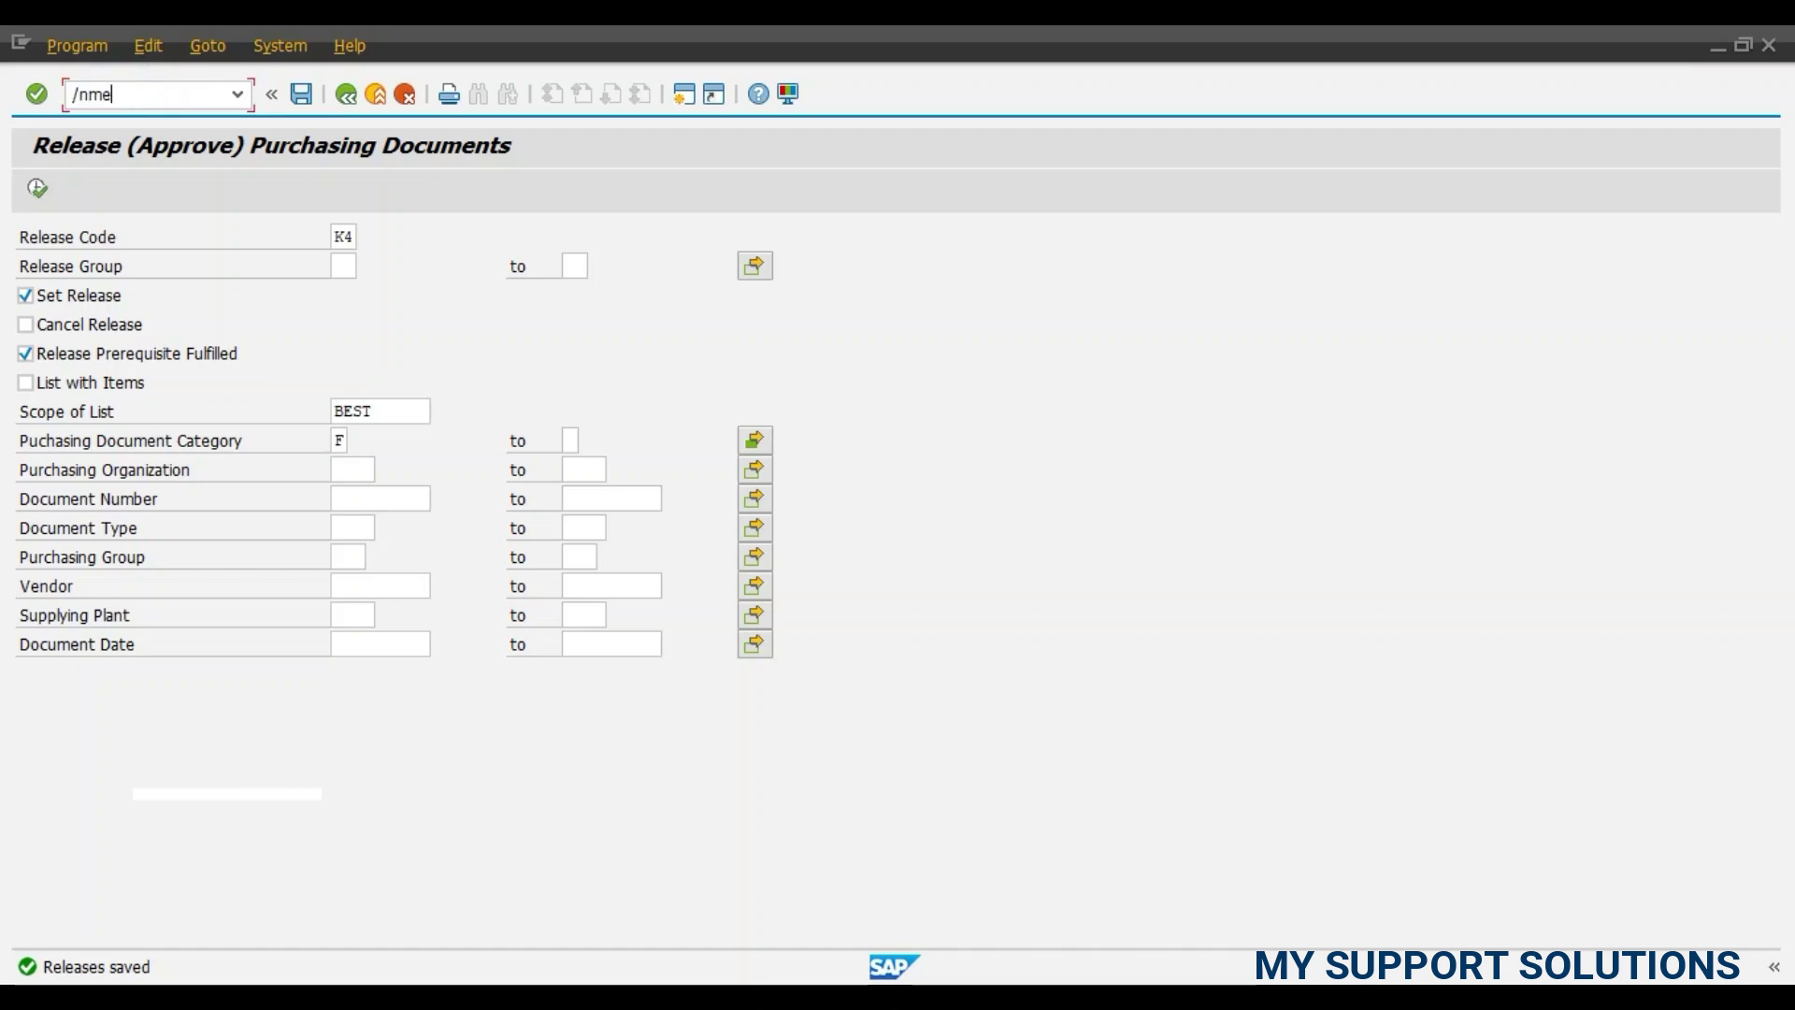
{"action": "key", "text": "Return"}
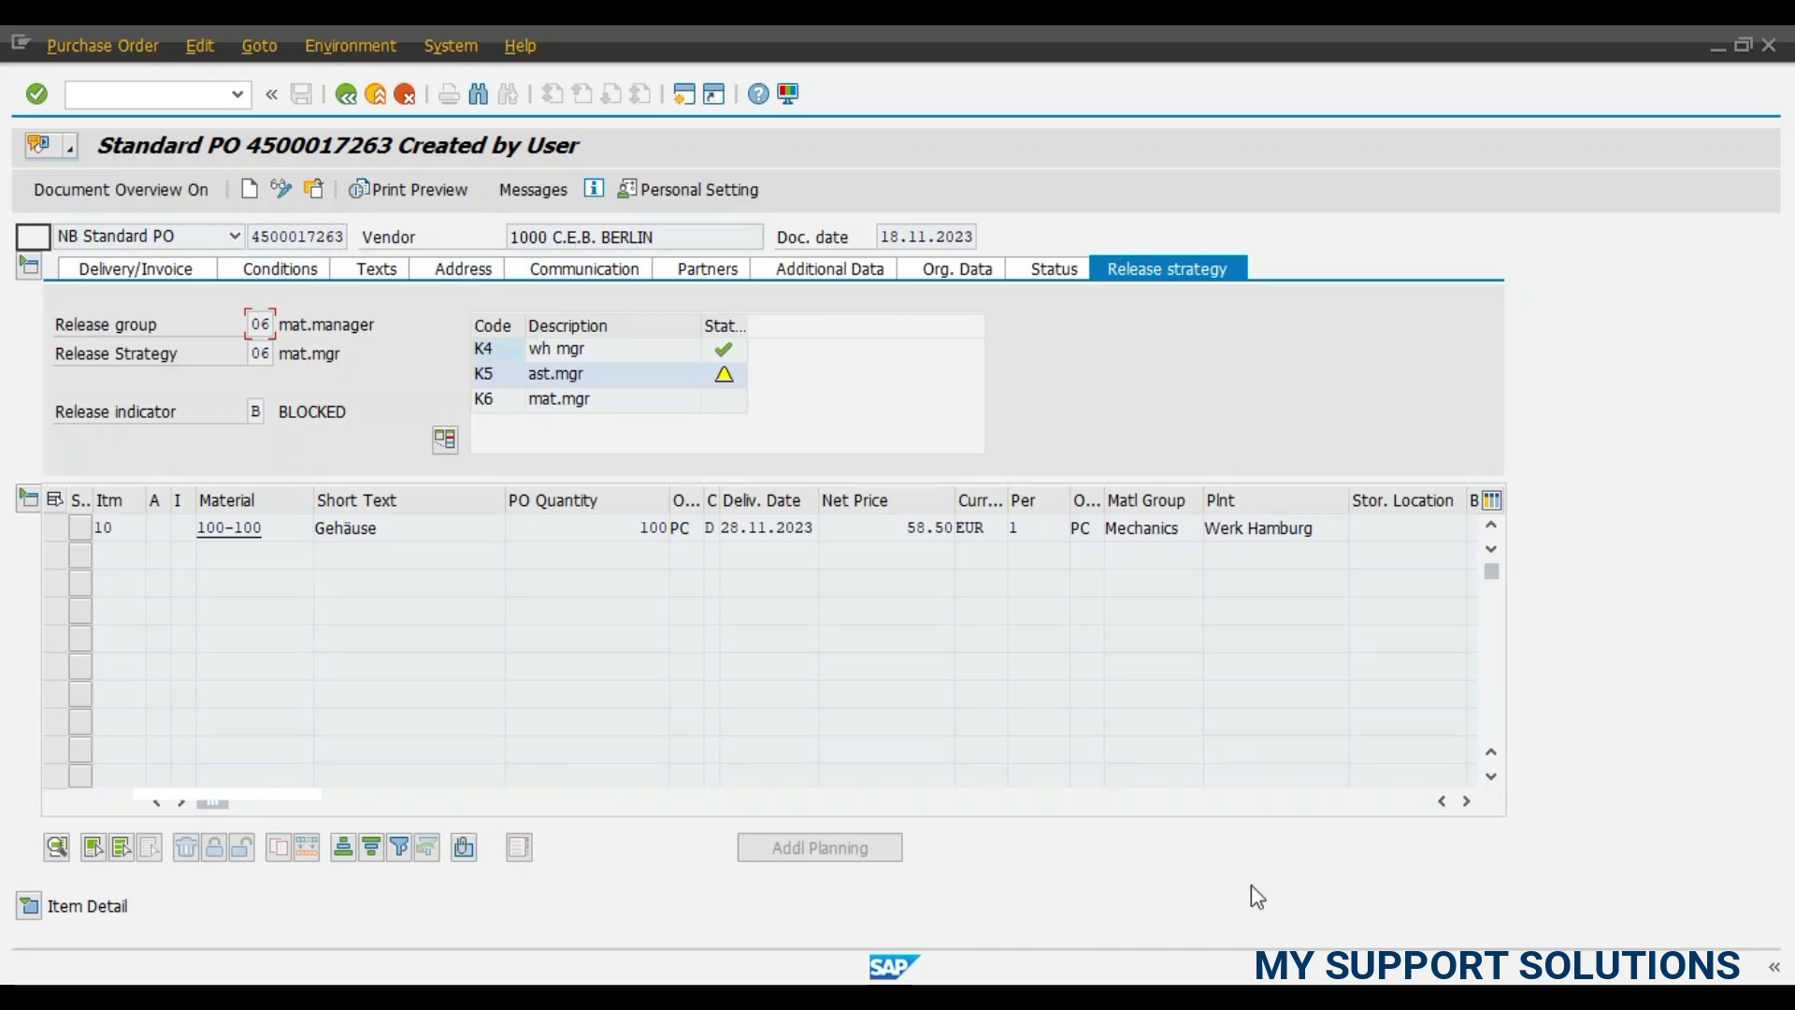
Display the first purchase order from the Word document (wh manager strategy) and compare its K4 release status with the document.
{"action": "key", "text": "alt+Tab"}
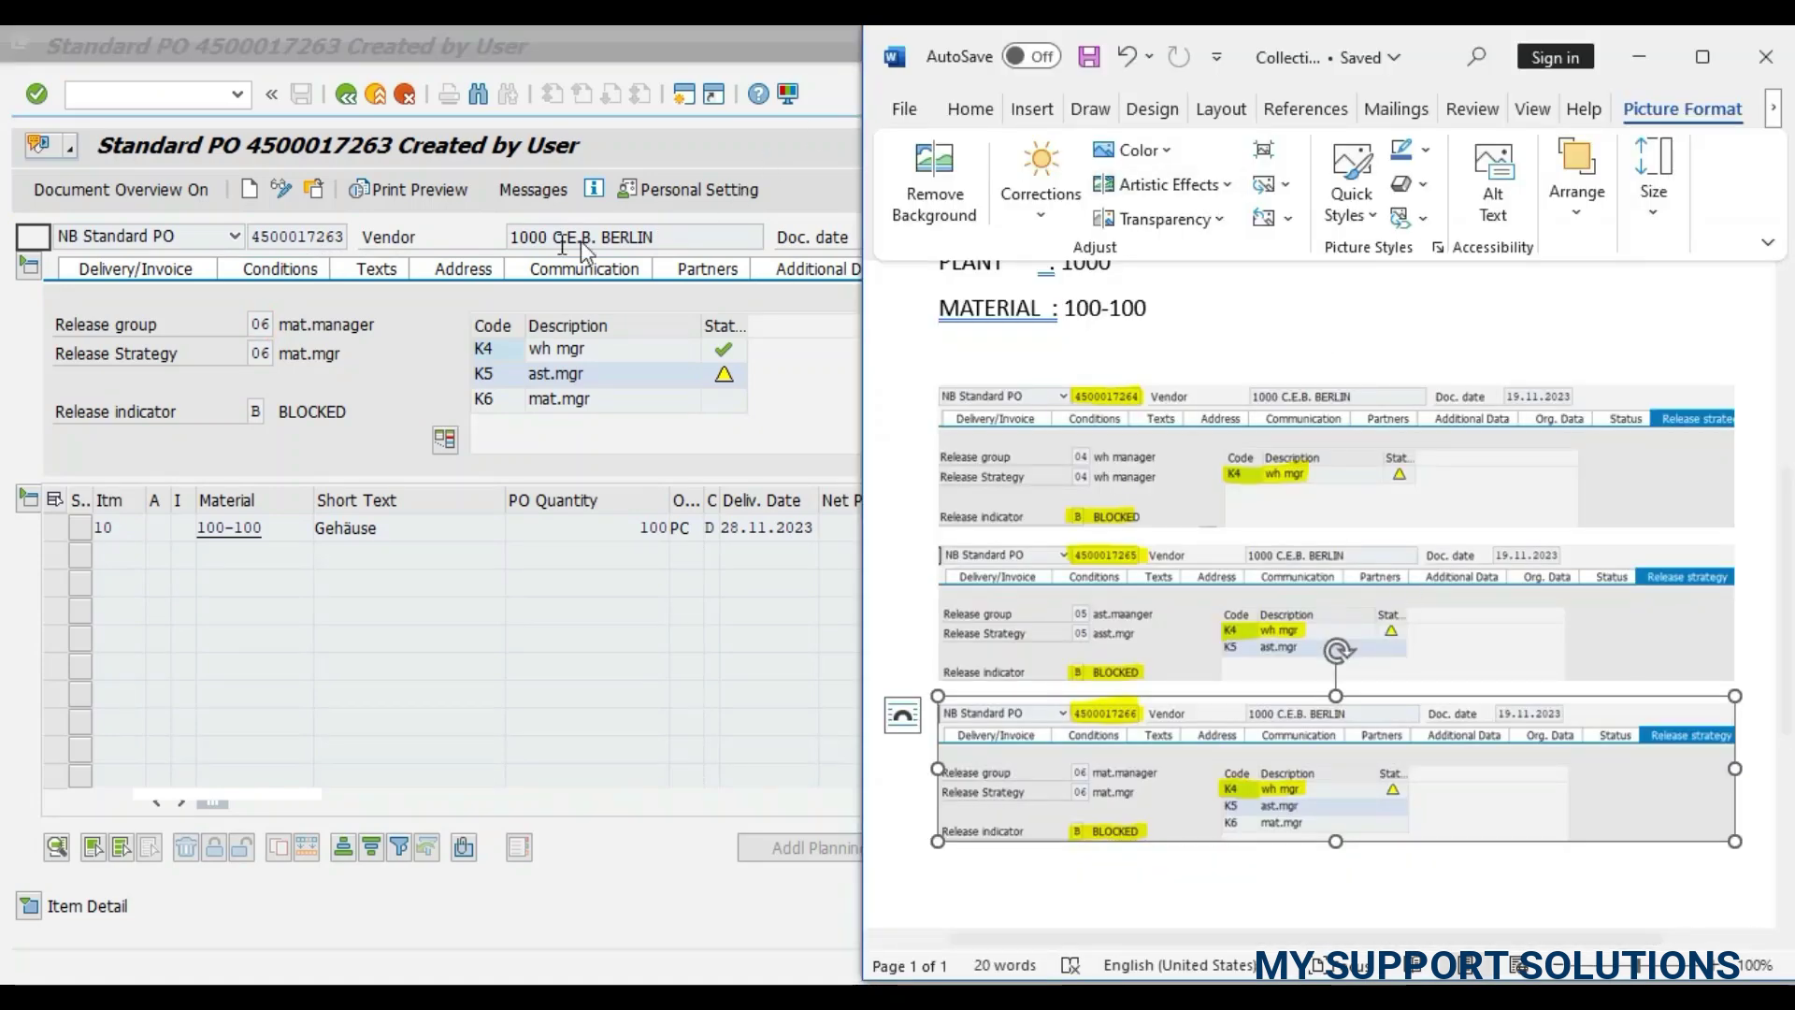
{"action": "left_click", "coordinate": [316, 195]}
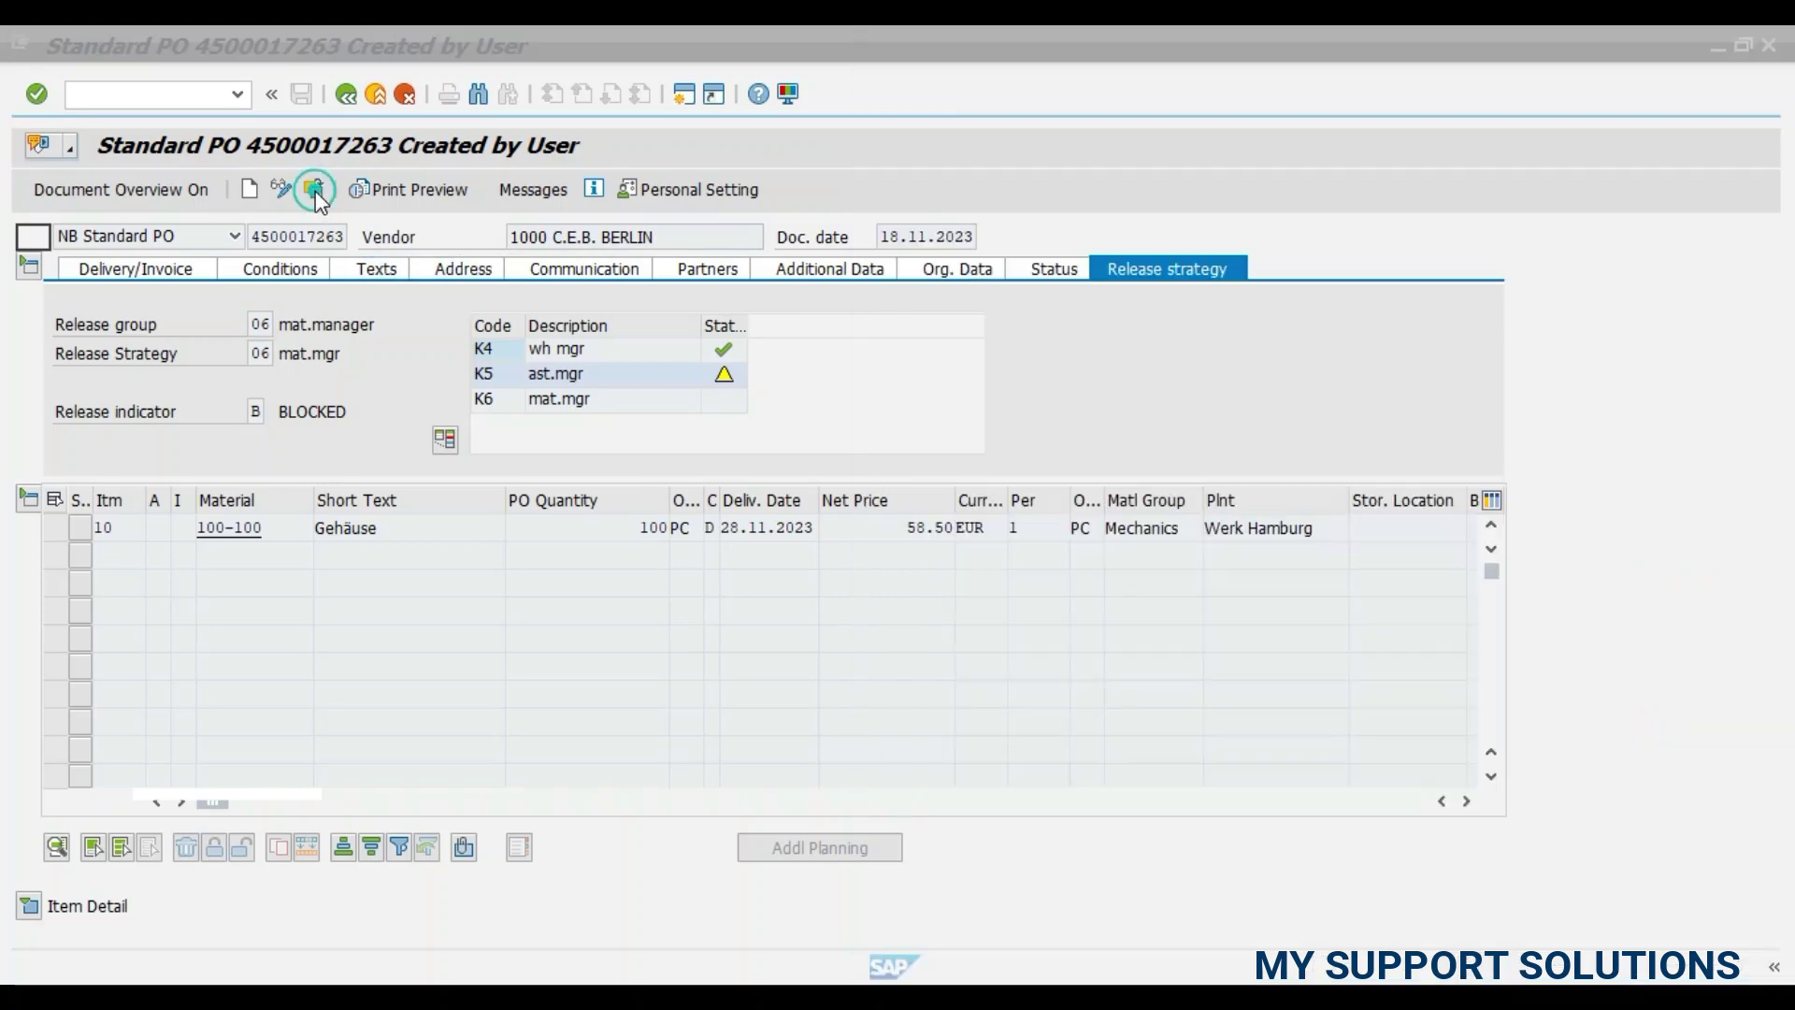
{"action": "left_click", "coordinate": [316, 190]}
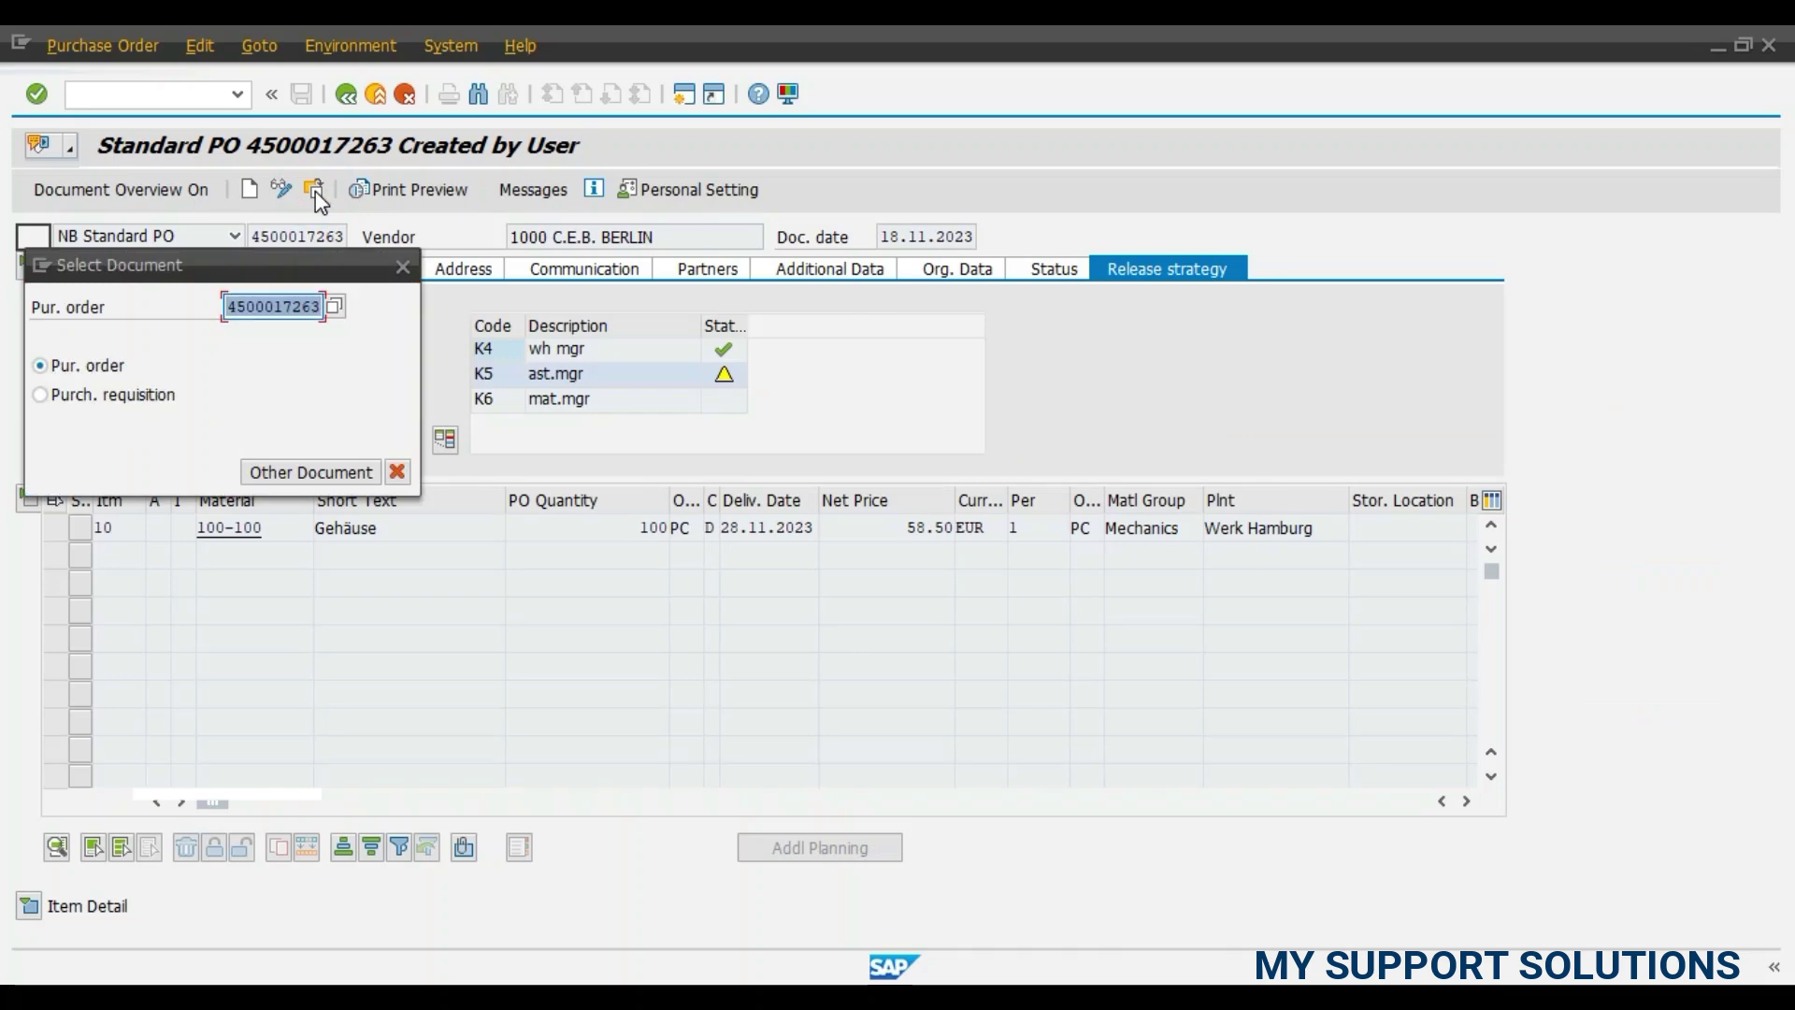
{"action": "left_click", "coordinate": [309, 307]}
{"action": "key", "text": "BackSpace"}
{"action": "type", "text": "4"}
{"action": "key", "text": "Return"}
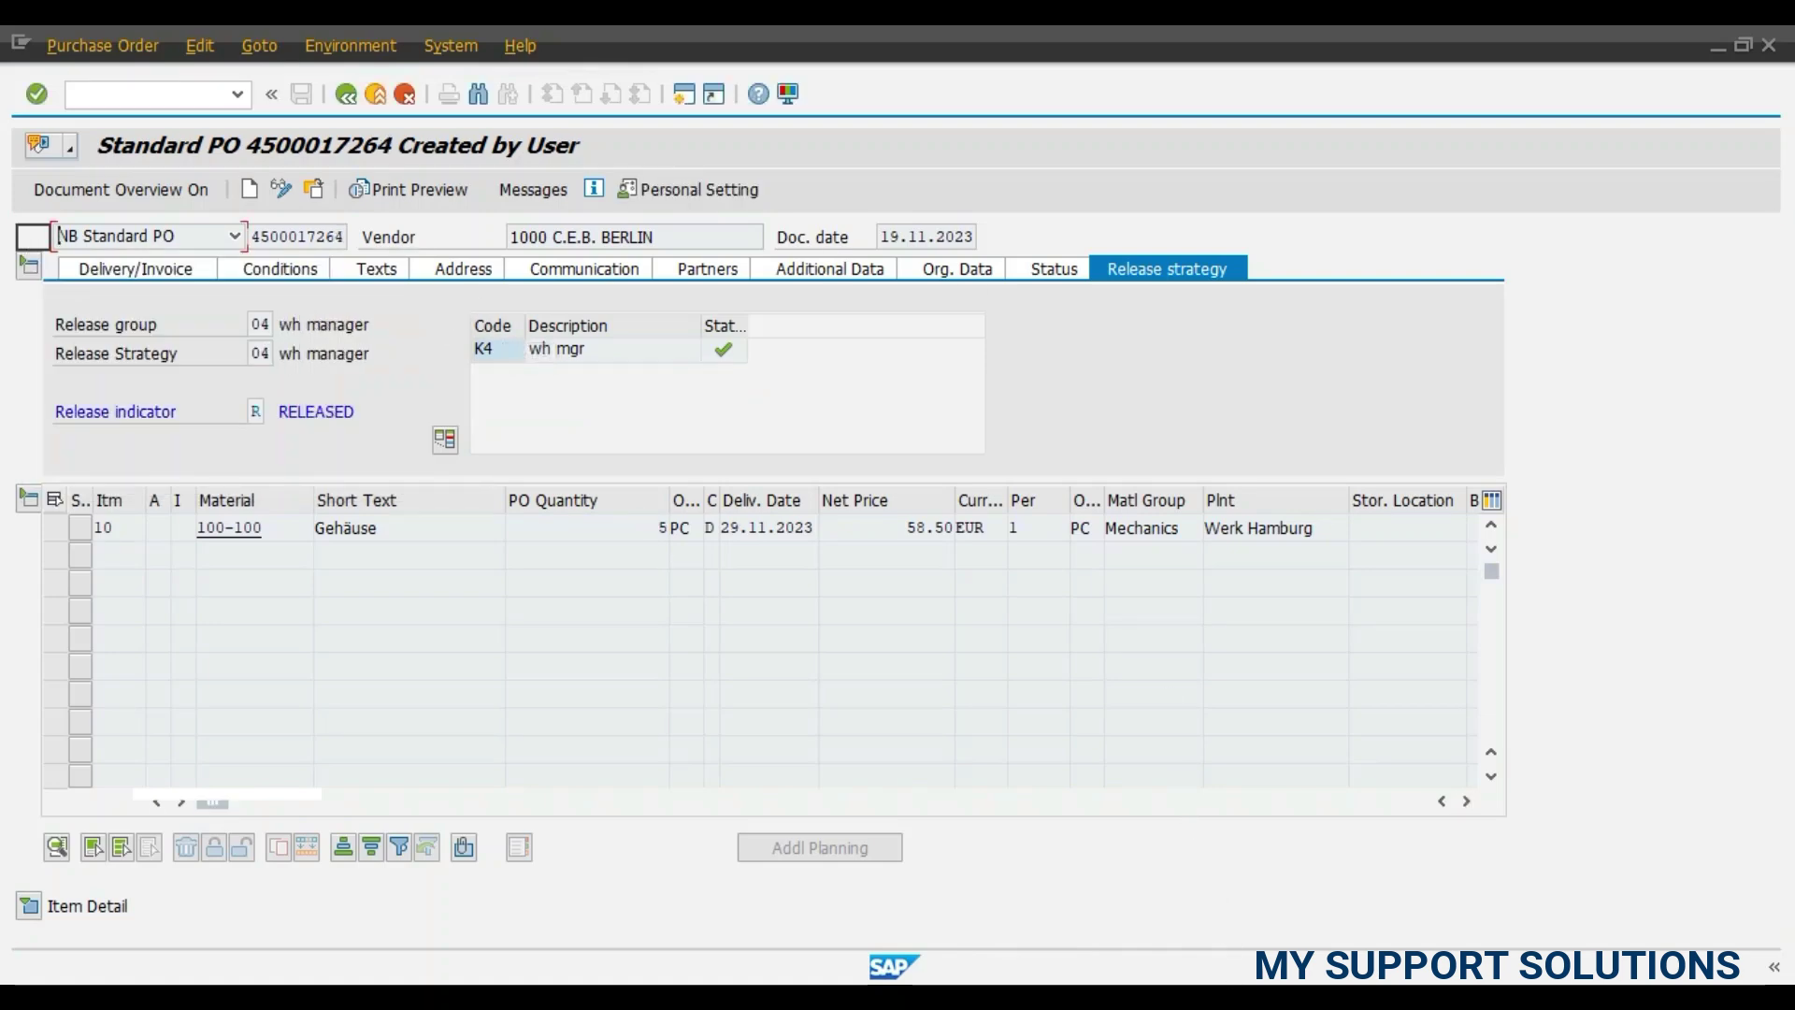
{"action": "key", "text": "alt+Tab"}
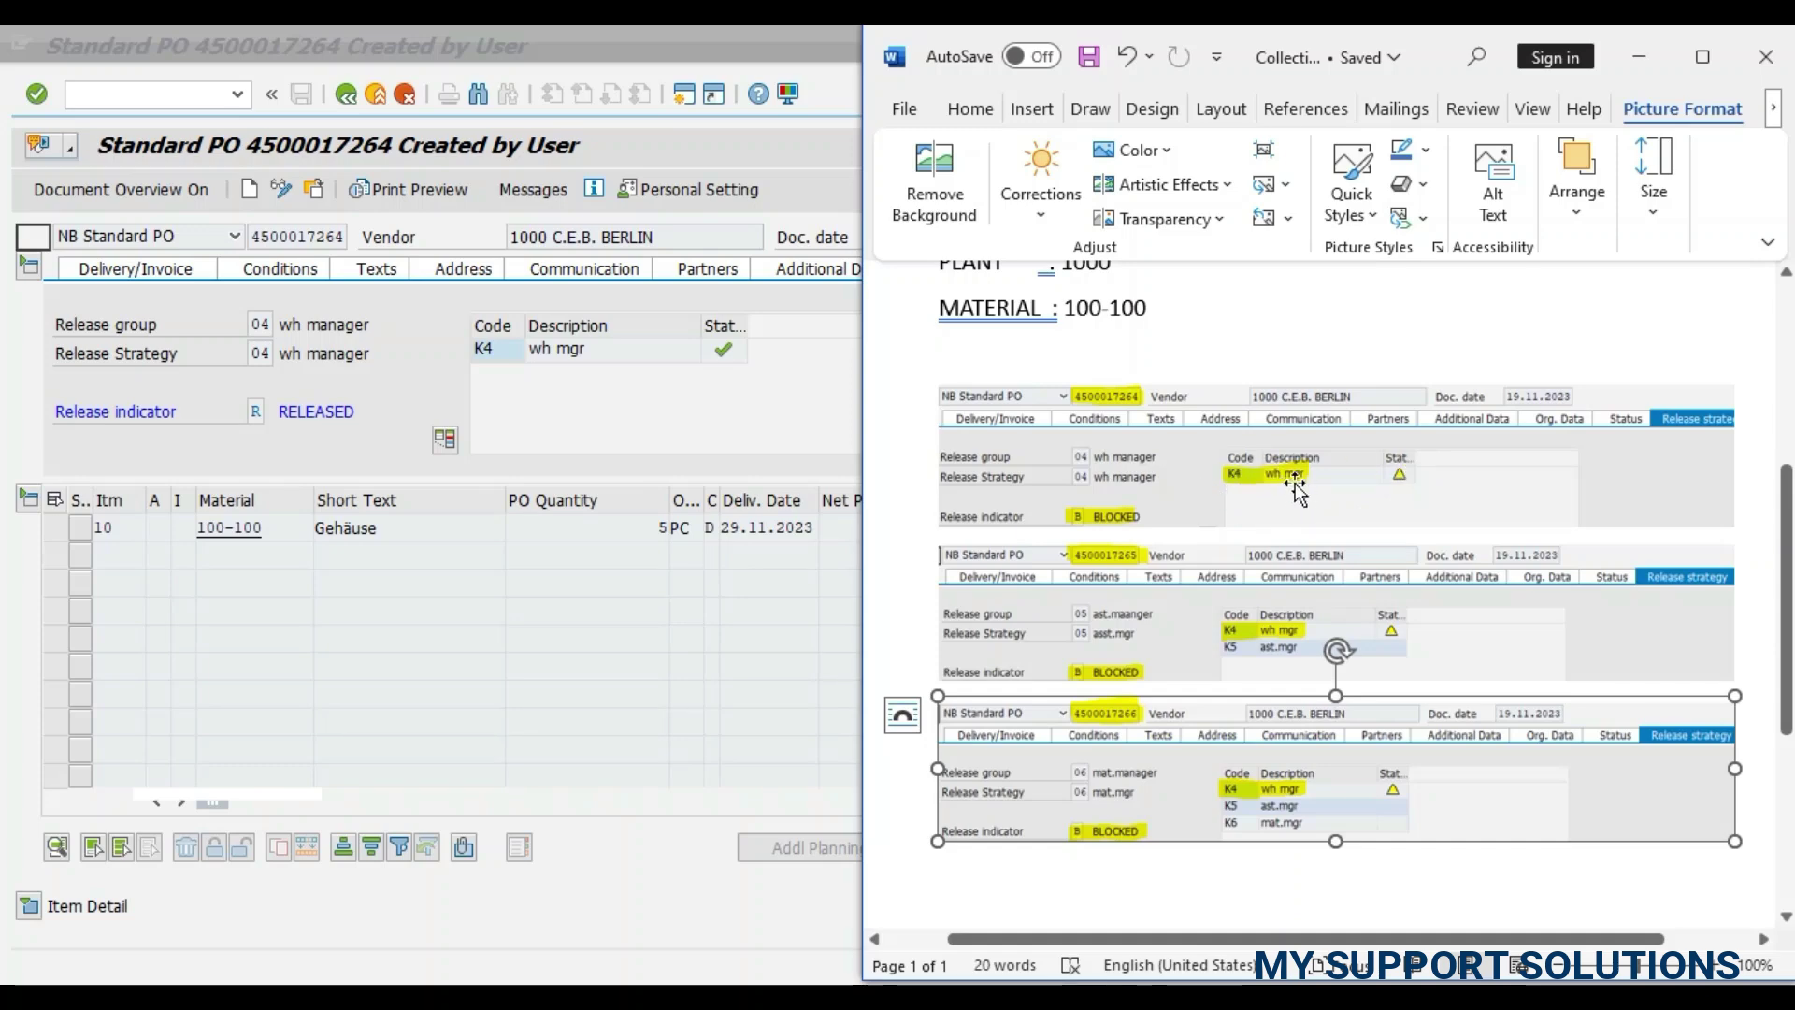
{"action": "mouse_move", "coordinate": [725, 360]}
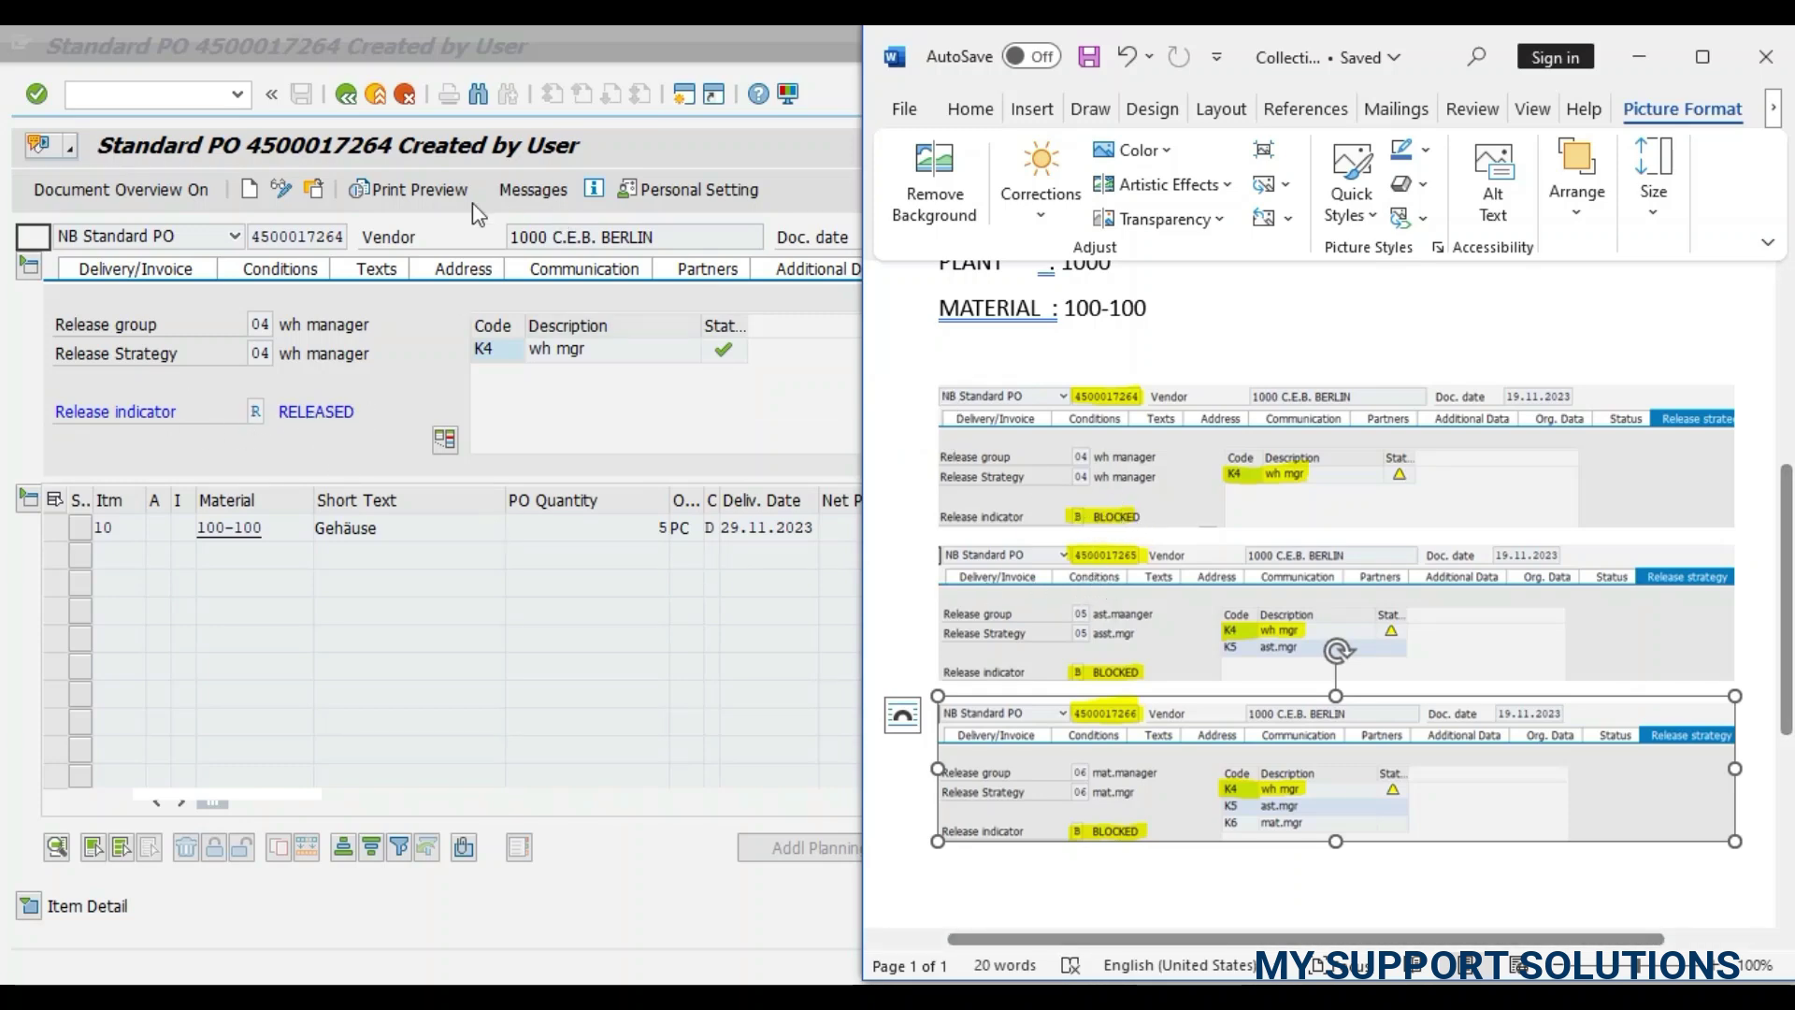
Display the second purchase order from the Word document (asst.mgr strategy) and compare its K4 and K5 release statuses with the document.
{"action": "left_click", "coordinate": [320, 199]}
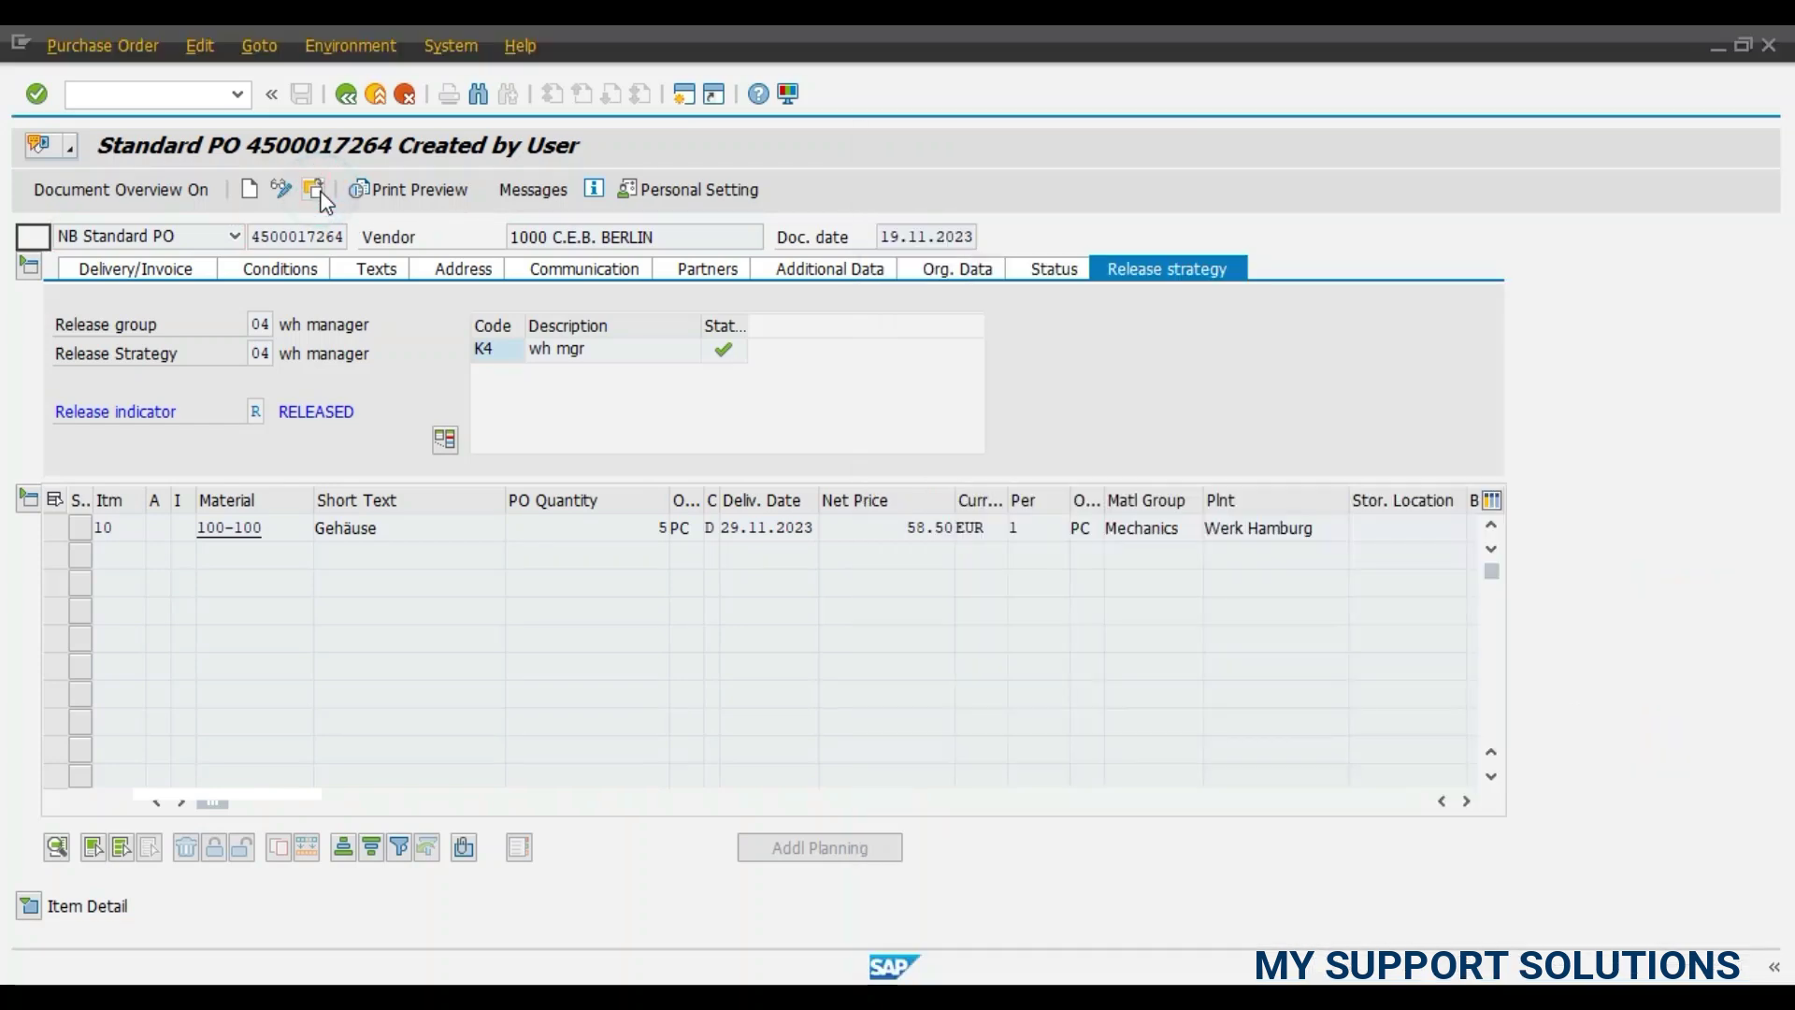
{"action": "left_click", "coordinate": [313, 189]}
{"action": "left_click", "coordinate": [282, 309]}
{"action": "key", "text": "BackSpace"}
{"action": "type", "text": "5"}
{"action": "key", "text": "Return"}
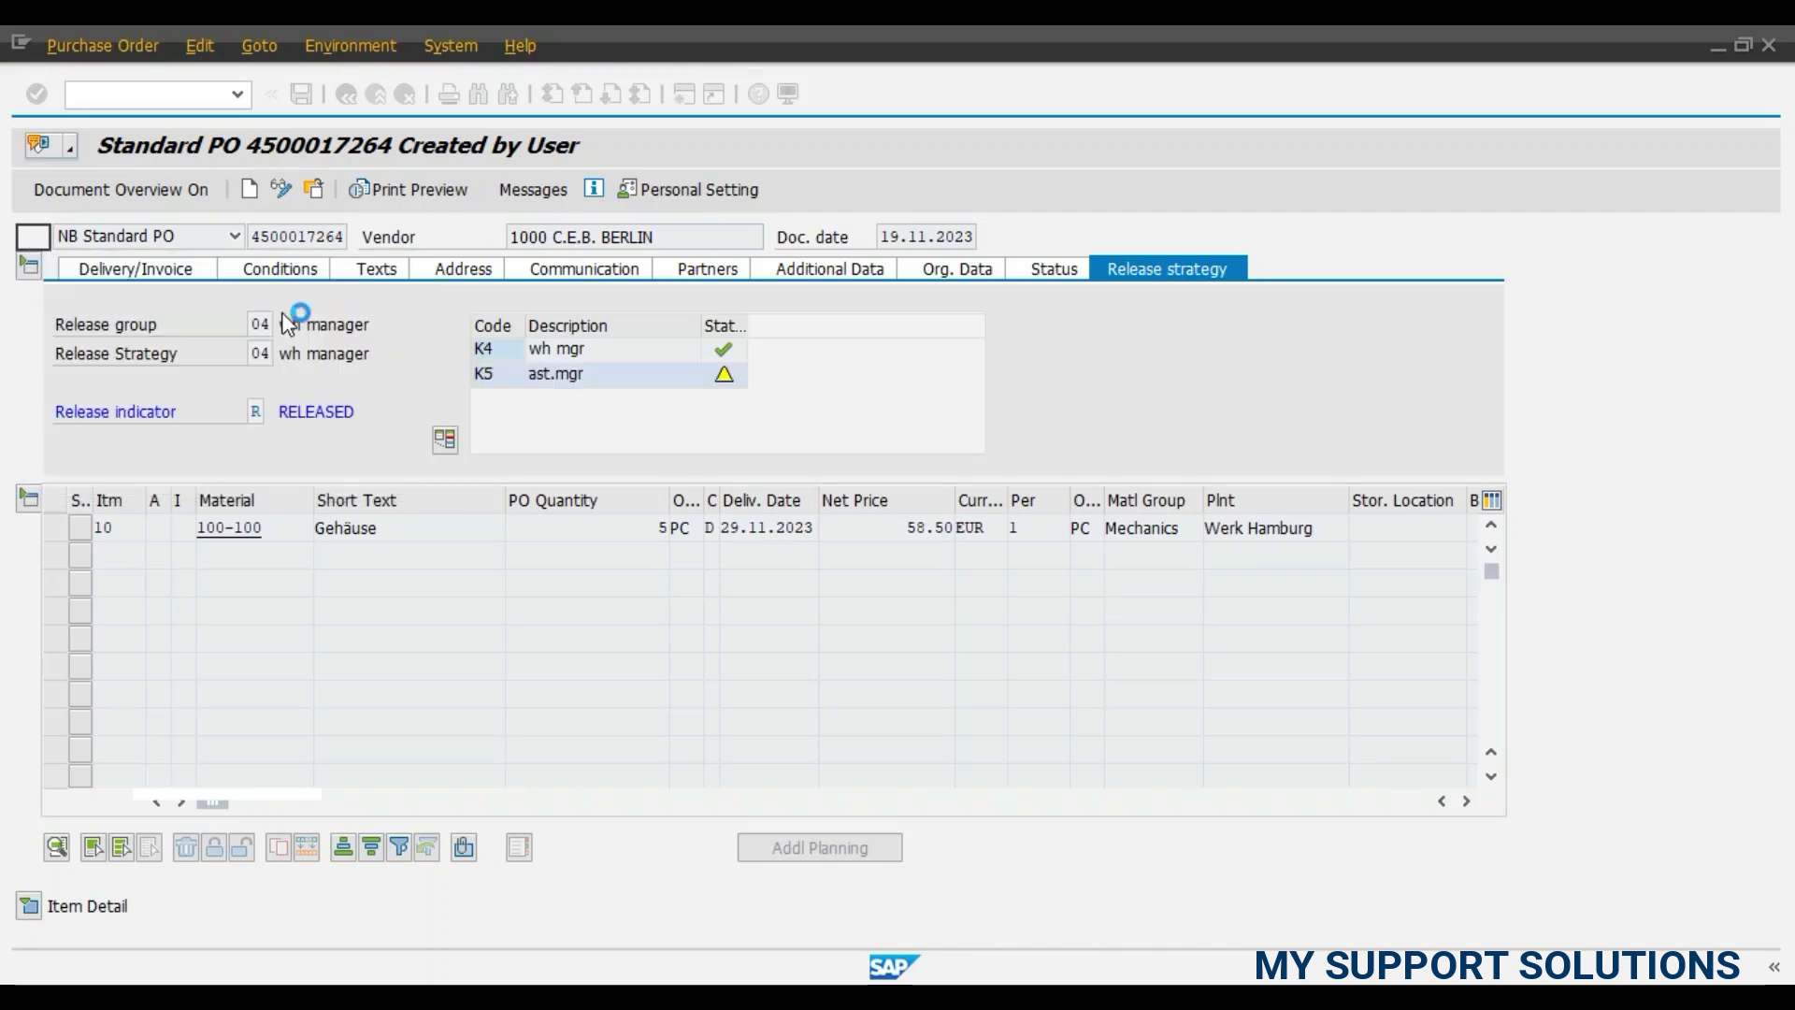
{"action": "key", "text": "alt+Tab"}
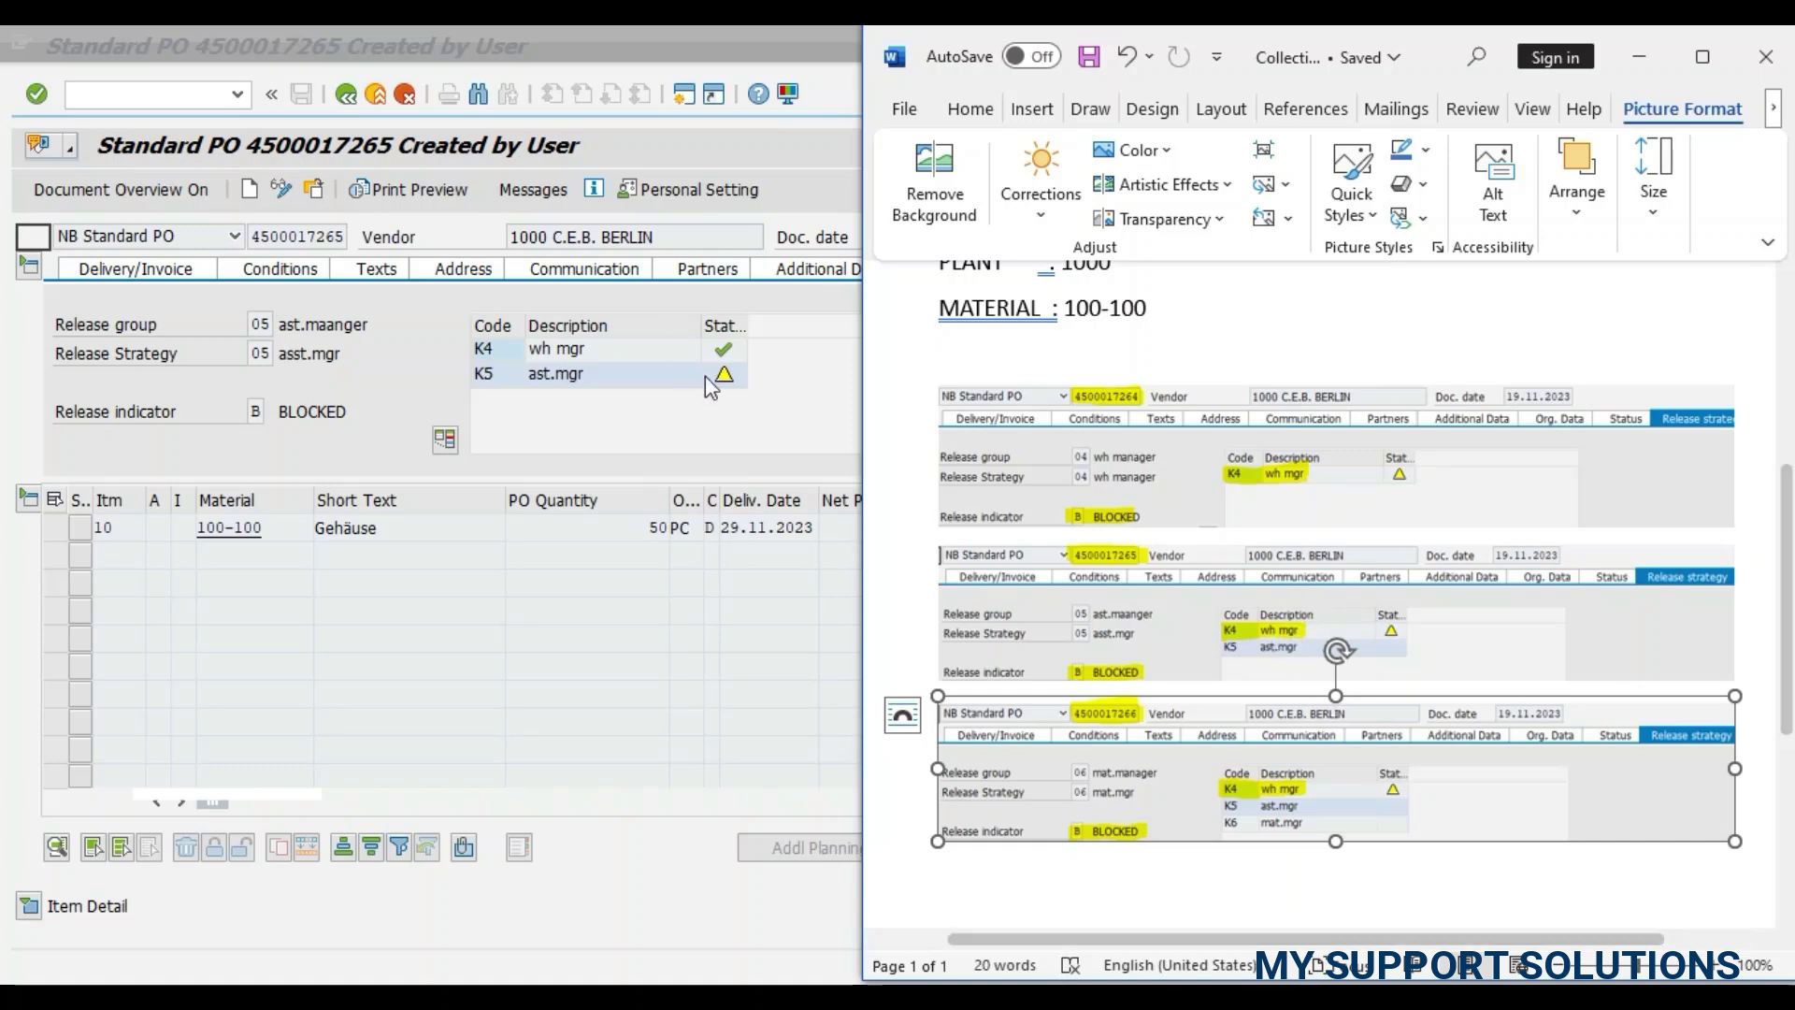
{"action": "mouse_move", "coordinate": [728, 394]}
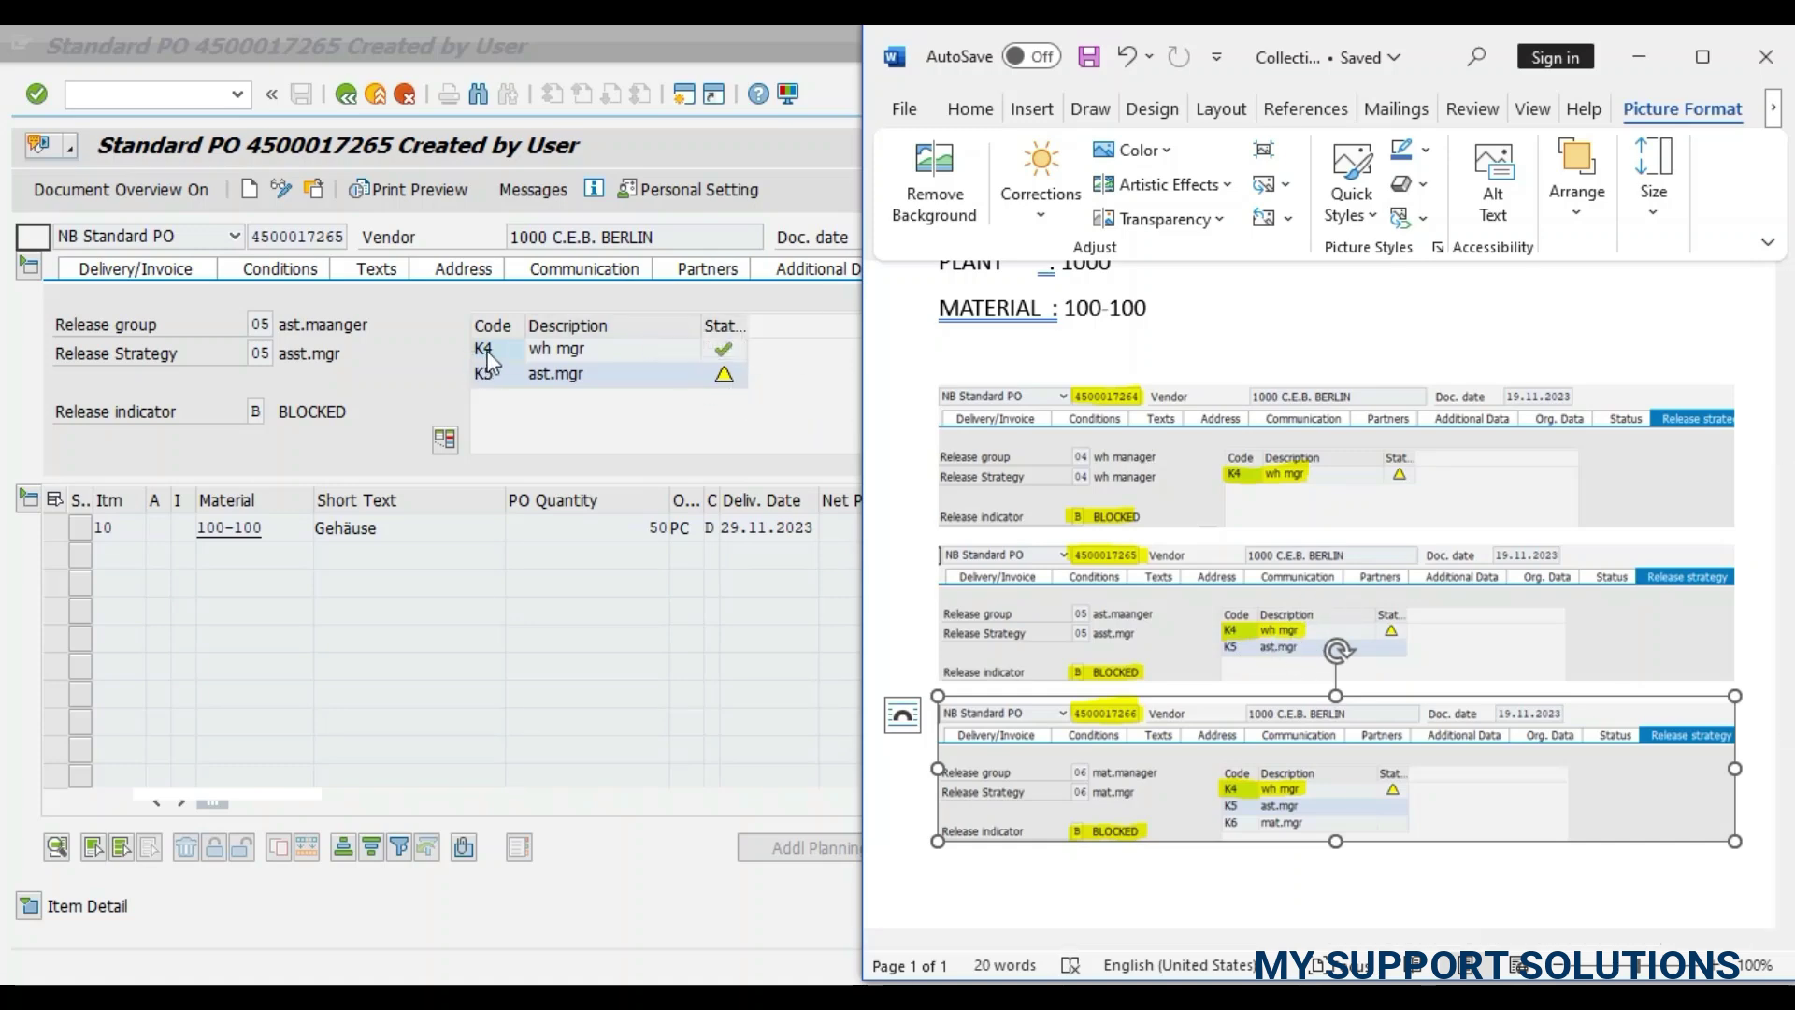
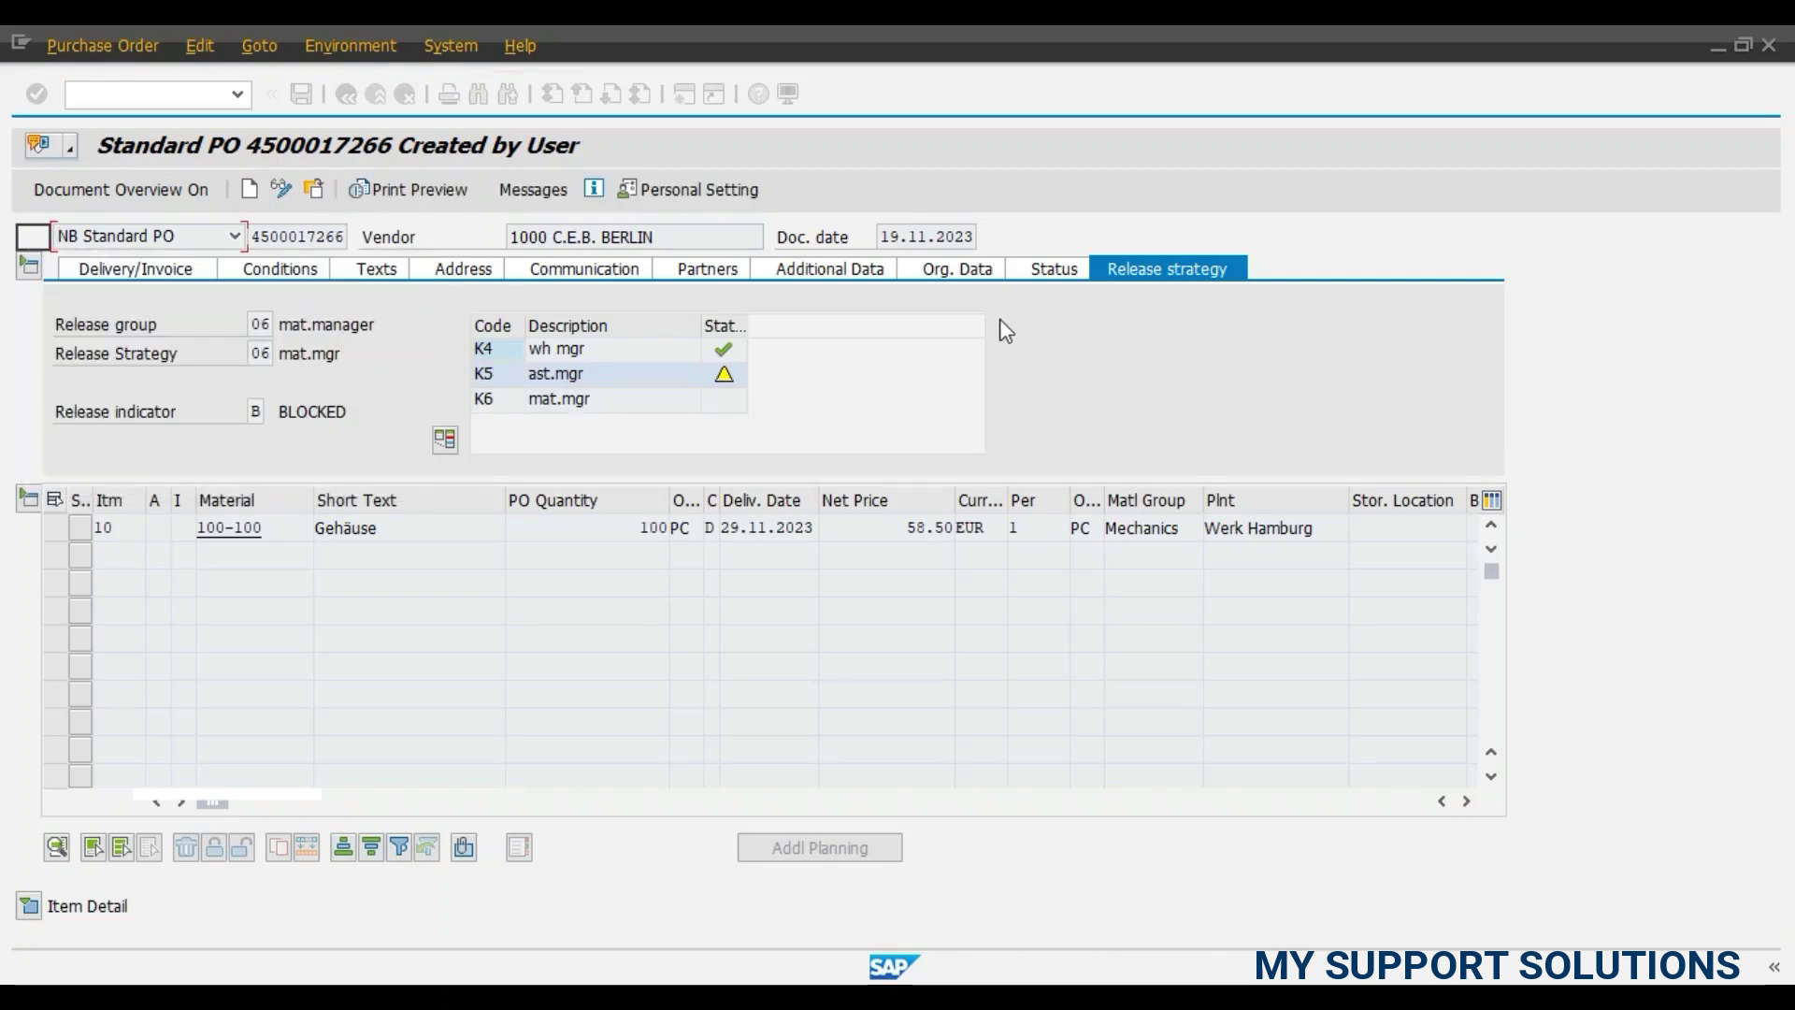
Switch to Word and go back to the title and example data of the collective release document.
{"action": "key", "text": "alt+Tab"}
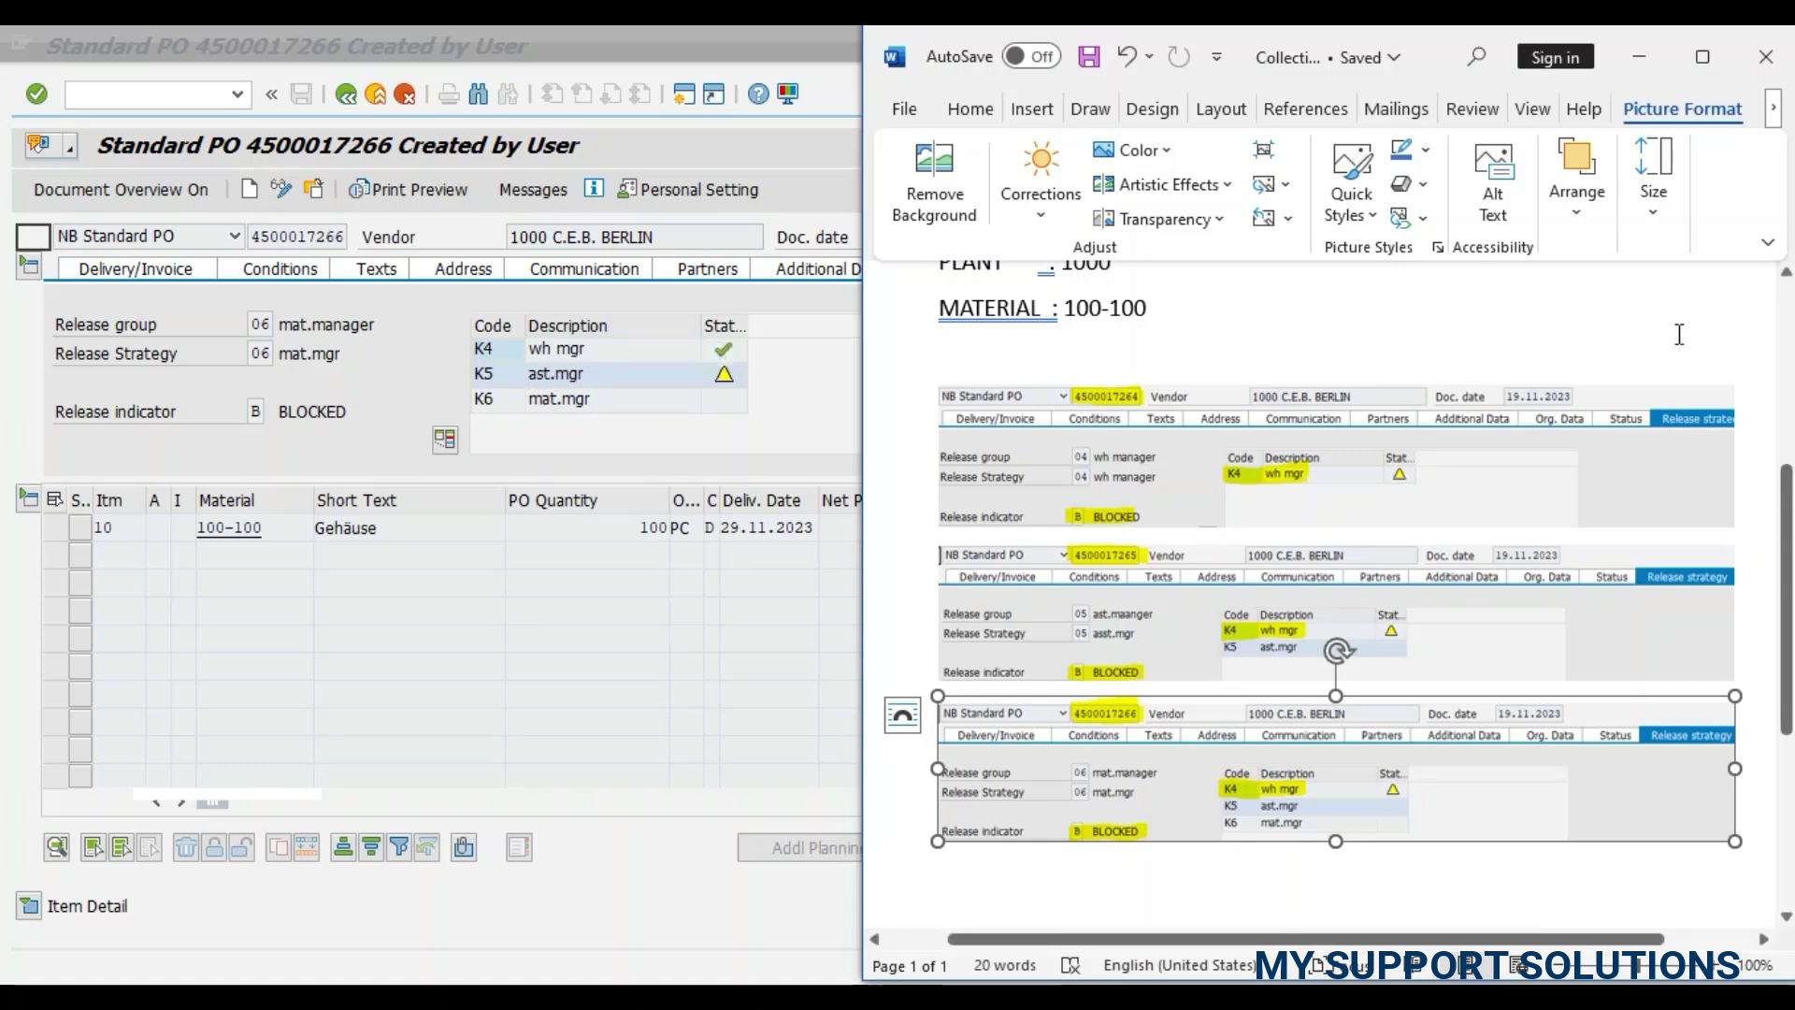
{"action": "scroll", "coordinate": [1679, 334], "scroll_direction": "up", "scroll_amount": 5}
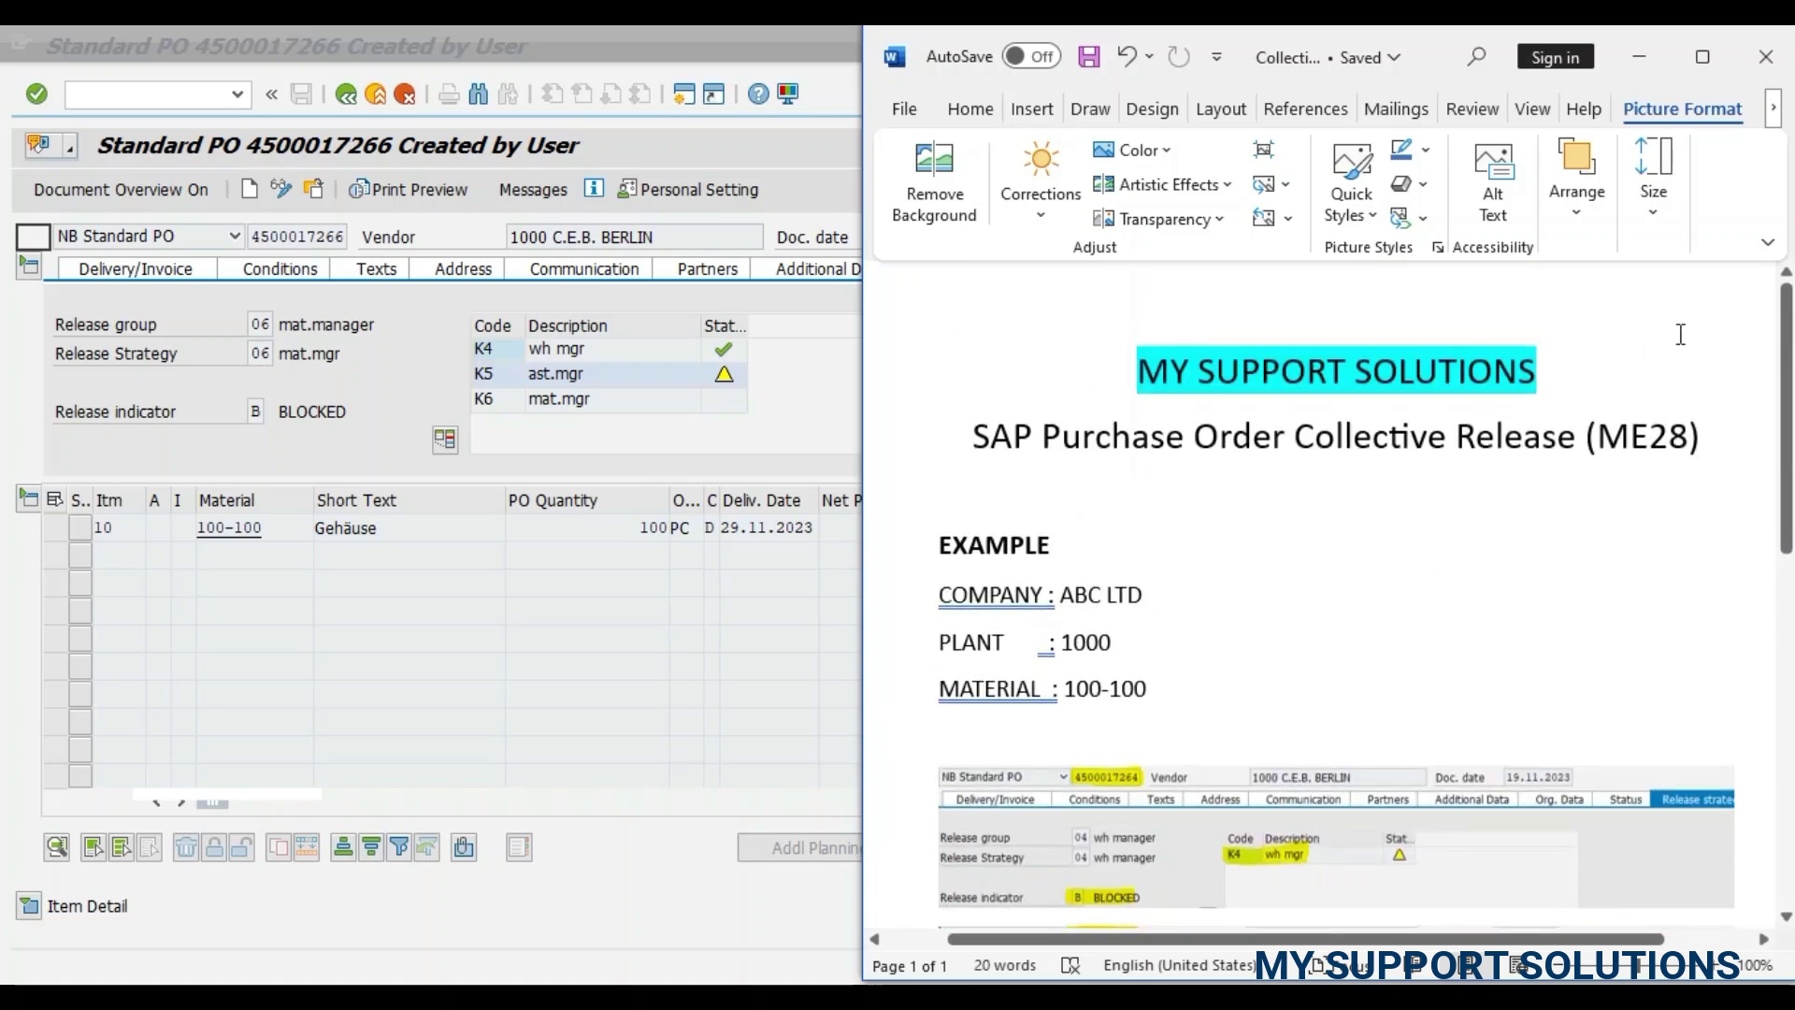